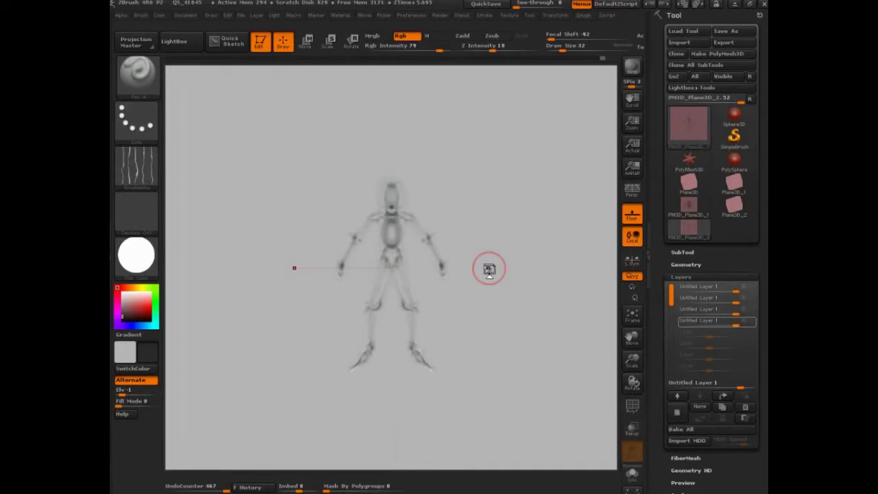
Save the skeleton figure sketch as a ZBrush project in the ZProjects folder
{"action": "left_click", "coordinate": [489, 268]}
{"action": "left_click", "coordinate": [600, 397]}
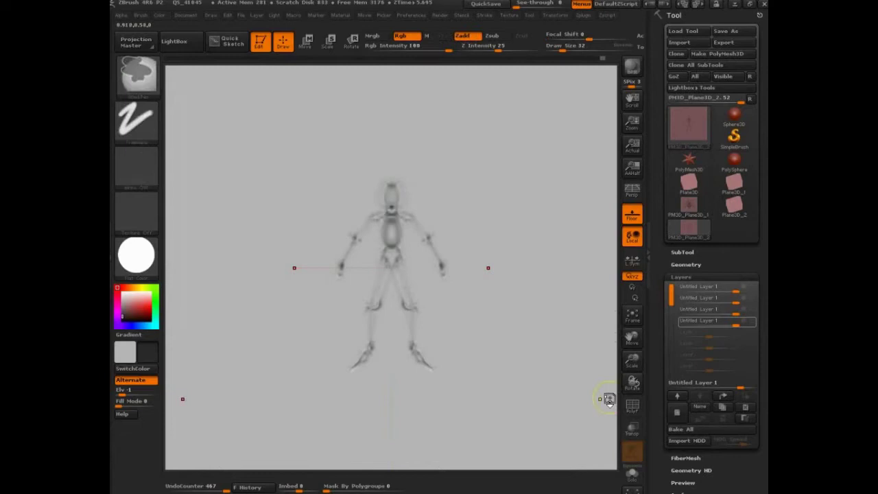
{"action": "key", "text": "ctrl+s"}
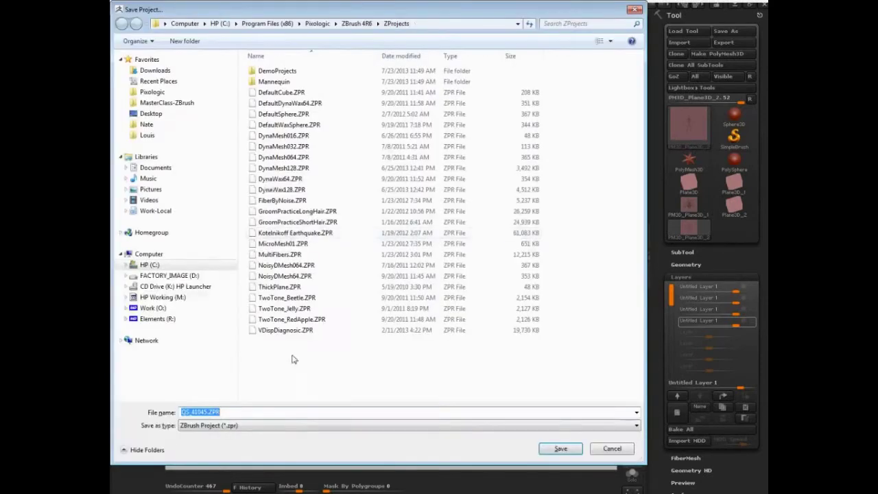
{"action": "left_click_drag", "start_coordinate": [340, 10], "coordinate": [110, 31]}
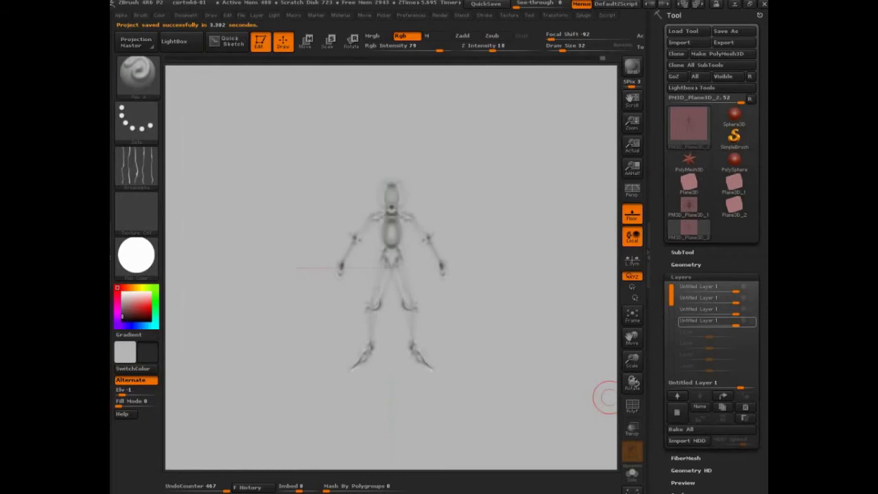
Load the DefaultSphere.ZPR project from the LightBox project library
{"action": "left_click", "coordinate": [174, 41]}
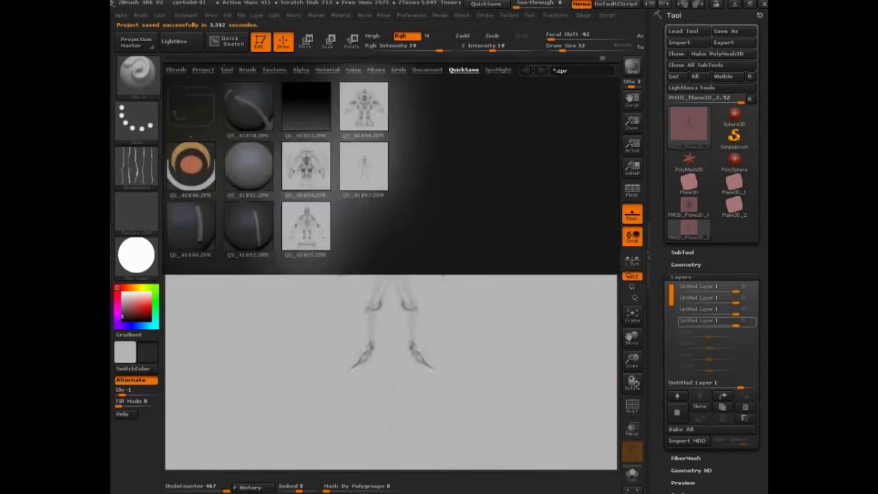
{"action": "left_click", "coordinate": [205, 70]}
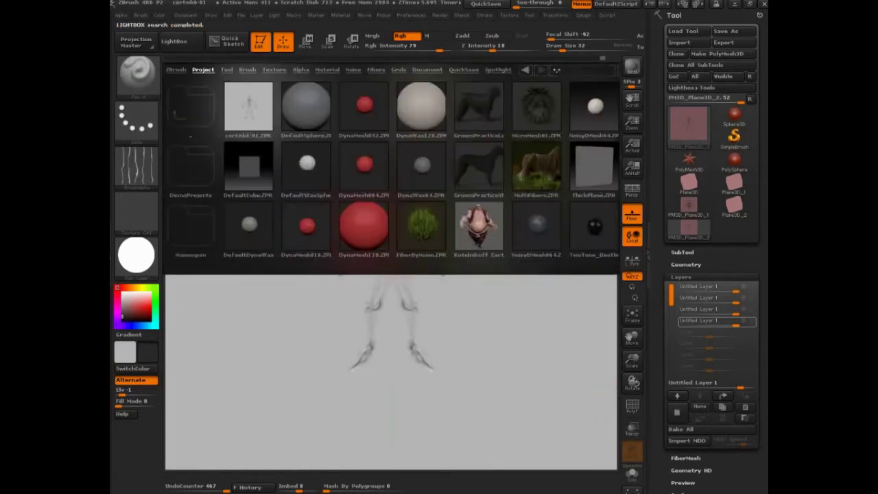
{"action": "double_click", "coordinate": [305, 106]}
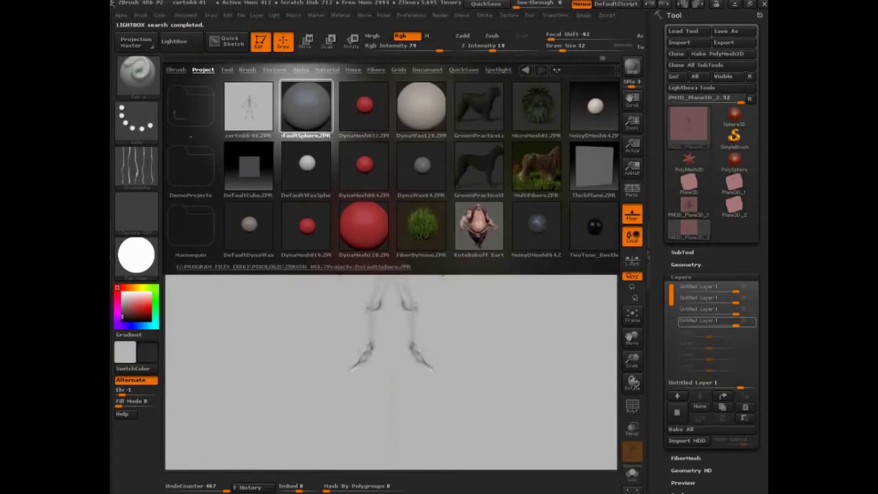
{"action": "left_click", "coordinate": [470, 286]}
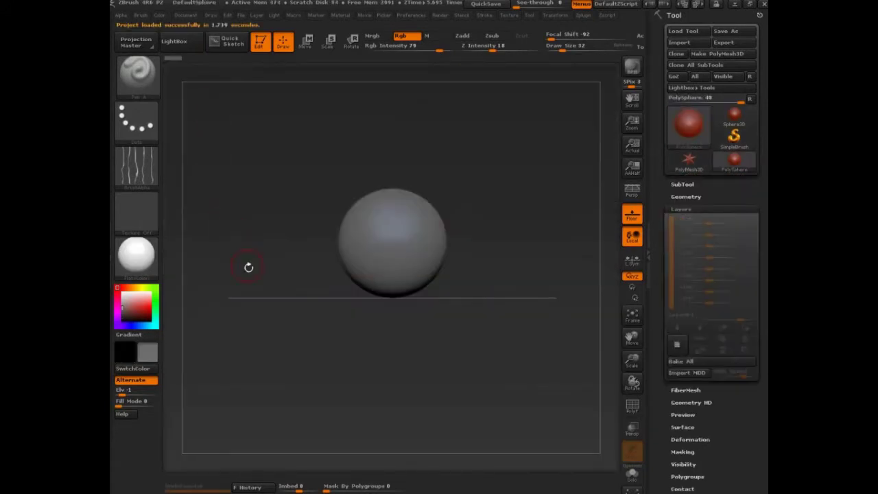
{"action": "mouse_move", "coordinate": [453, 299]}
{"action": "left_mouse_down"}
{"action": "mouse_move", "coordinate": [274, 91]}
{"action": "mouse_move", "coordinate": [235, 24]}
{"action": "mouse_move", "coordinate": [196, 72]}
{"action": "left_mouse_up"}
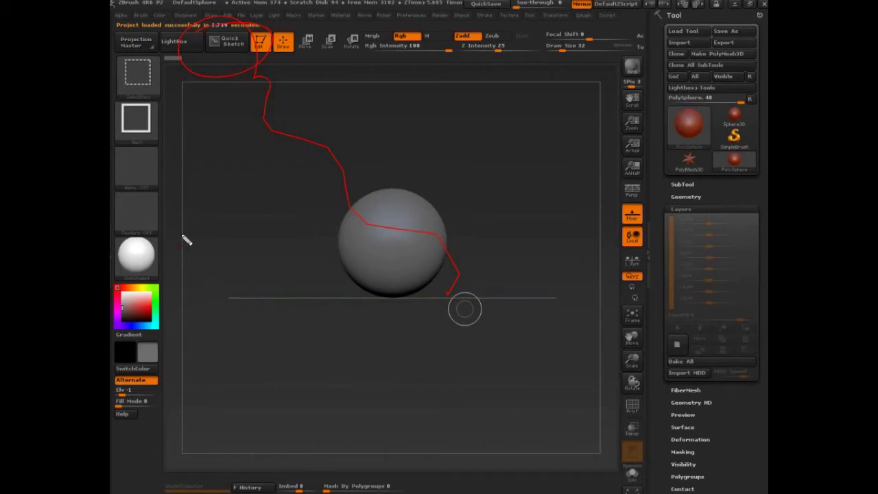
{"action": "mouse_move", "coordinate": [217, 245]}
{"action": "left_mouse_down"}
{"action": "mouse_move", "coordinate": [158, 258]}
{"action": "mouse_move", "coordinate": [178, 259]}
{"action": "mouse_move", "coordinate": [176, 249]}
{"action": "left_mouse_up"}
{"action": "left_click_drag", "start_coordinate": [206, 199], "coordinate": [169, 207]}
{"action": "left_click_drag", "start_coordinate": [146, 223], "coordinate": [118, 248]}
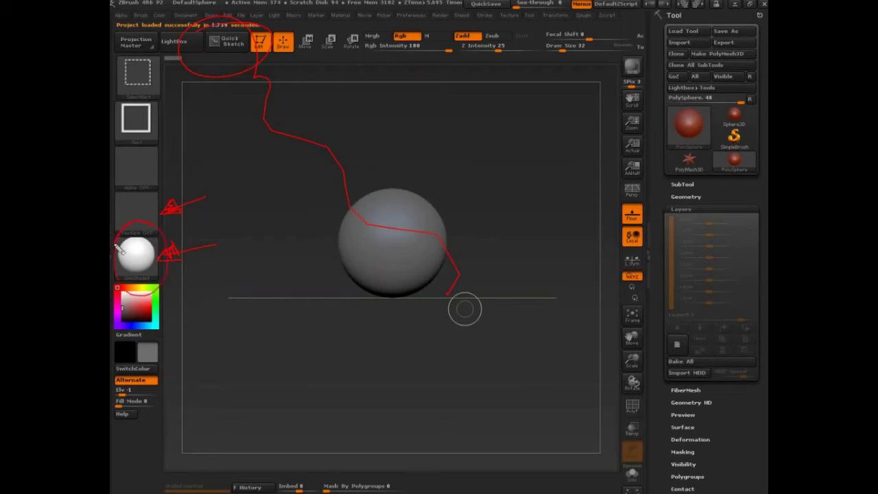
{"action": "key", "text": "Escape"}
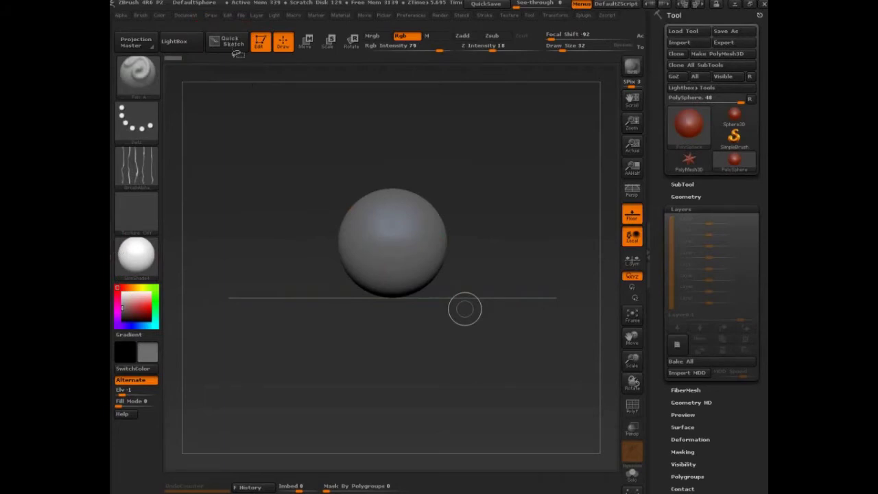
Set up a blank canvas for drawing with QuickSketch
{"action": "left_click", "coordinate": [230, 43]}
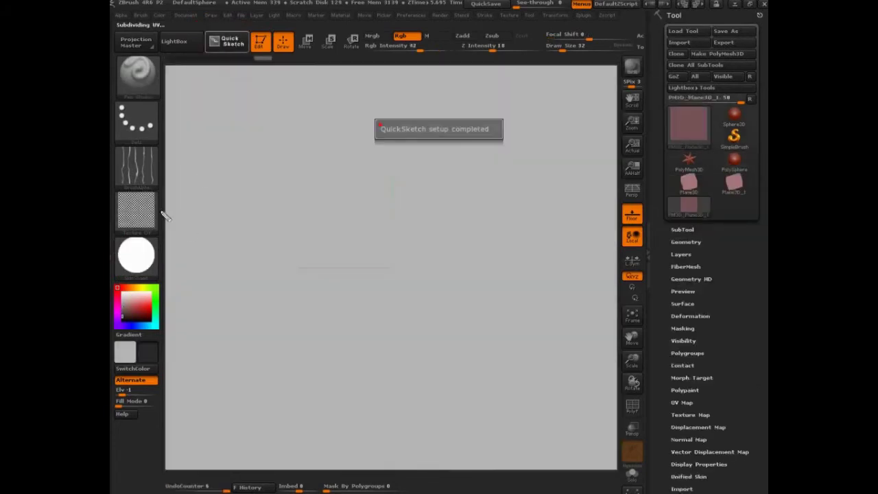
{"action": "left_click_drag", "start_coordinate": [135, 189], "coordinate": [170, 187]}
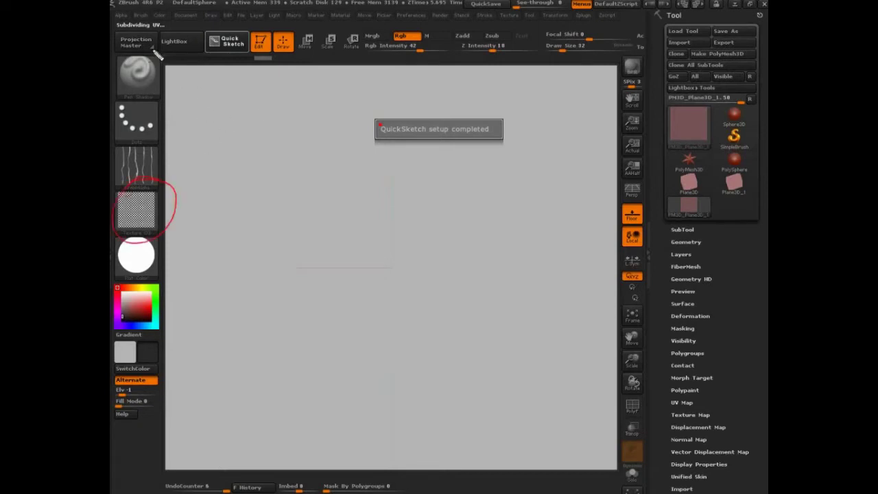
{"action": "left_click_drag", "start_coordinate": [158, 56], "coordinate": [173, 45]}
{"action": "left_click_drag", "start_coordinate": [120, 241], "coordinate": [151, 224]}
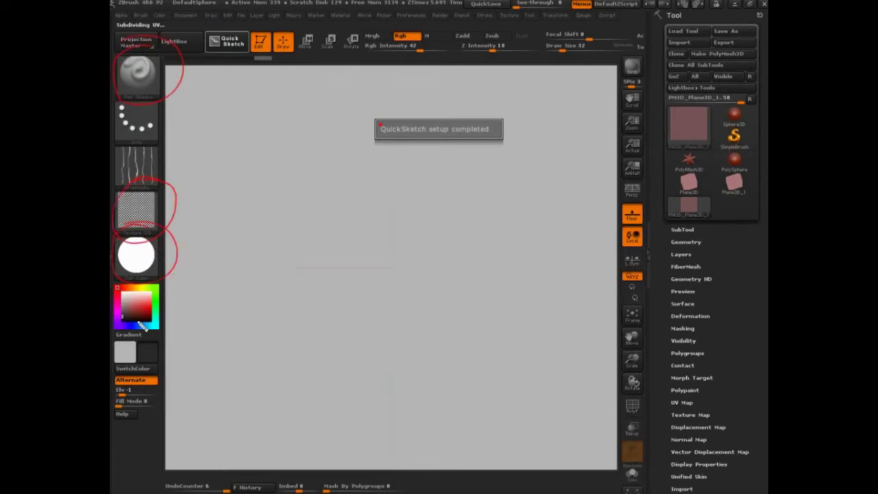
{"action": "left_click_drag", "start_coordinate": [149, 276], "coordinate": [163, 274]}
{"action": "left_click_drag", "start_coordinate": [241, 264], "coordinate": [274, 220]}
{"action": "left_click_drag", "start_coordinate": [244, 251], "coordinate": [265, 245]}
{"action": "left_click_drag", "start_coordinate": [280, 211], "coordinate": [283, 255]}
{"action": "left_click_drag", "start_coordinate": [307, 241], "coordinate": [331, 253]}
{"action": "left_click_drag", "start_coordinate": [319, 201], "coordinate": [335, 251]}
{"action": "left_click_drag", "start_coordinate": [303, 226], "coordinate": [345, 221]}
{"action": "left_click_drag", "start_coordinate": [378, 224], "coordinate": [402, 241]}
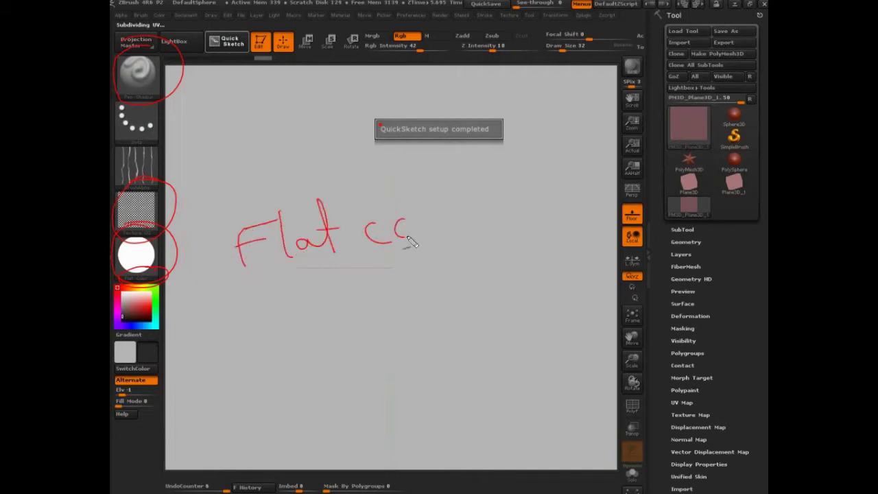
{"action": "mouse_move", "coordinate": [414, 182]}
{"action": "left_mouse_down"}
{"action": "mouse_move", "coordinate": [420, 234]}
{"action": "mouse_move", "coordinate": [439, 221]}
{"action": "left_mouse_up"}
{"action": "mouse_move", "coordinate": [456, 232]}
{"action": "left_mouse_down"}
{"action": "mouse_move", "coordinate": [460, 207]}
{"action": "mouse_move", "coordinate": [490, 230]}
{"action": "left_mouse_up"}
{"action": "left_click_drag", "start_coordinate": [230, 309], "coordinate": [497, 255]}
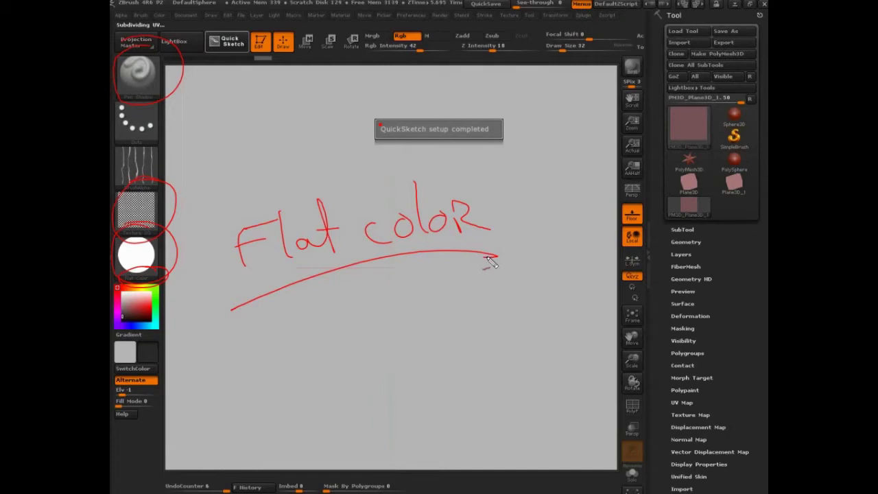
{"action": "key", "text": "Escape"}
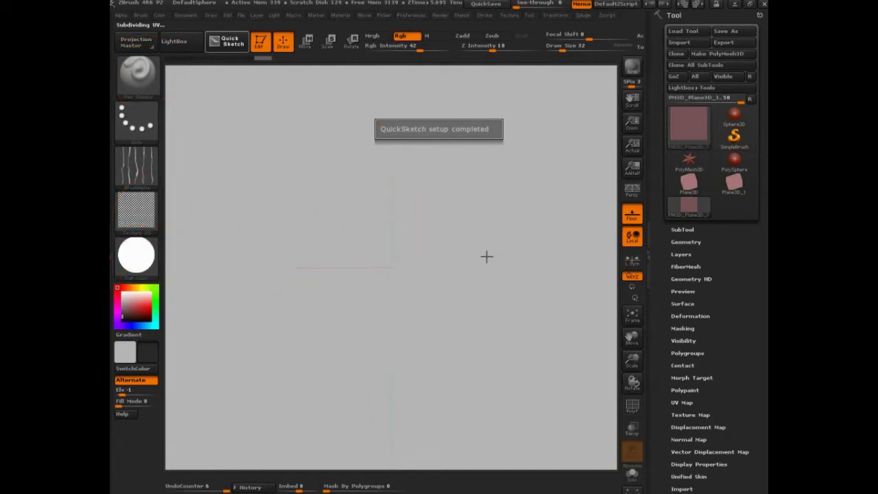
Make PolySphere the active tool and try red as its color before settling on a dark gray
{"action": "left_click", "coordinate": [733, 162]}
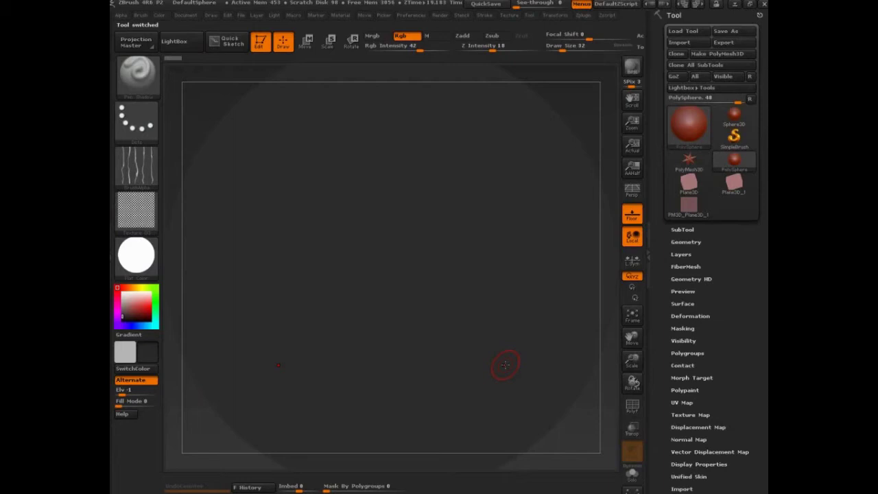
{"action": "left_click", "coordinate": [144, 304]}
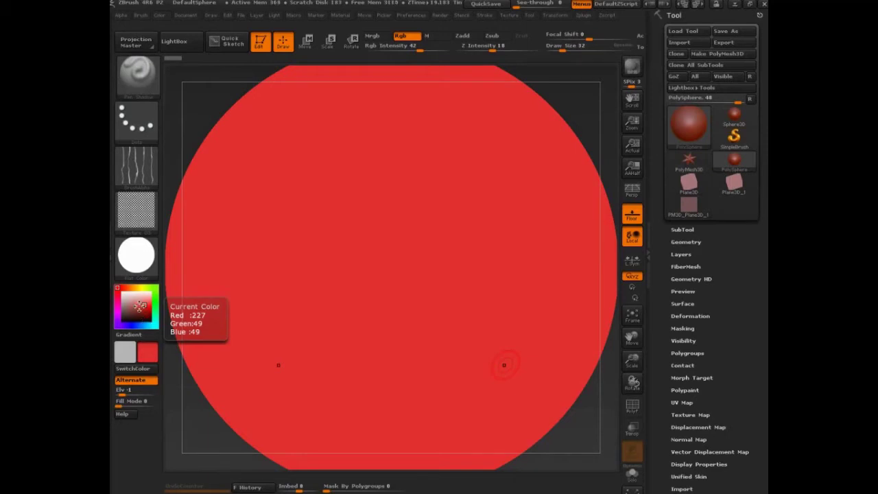
{"action": "left_click", "coordinate": [122, 312]}
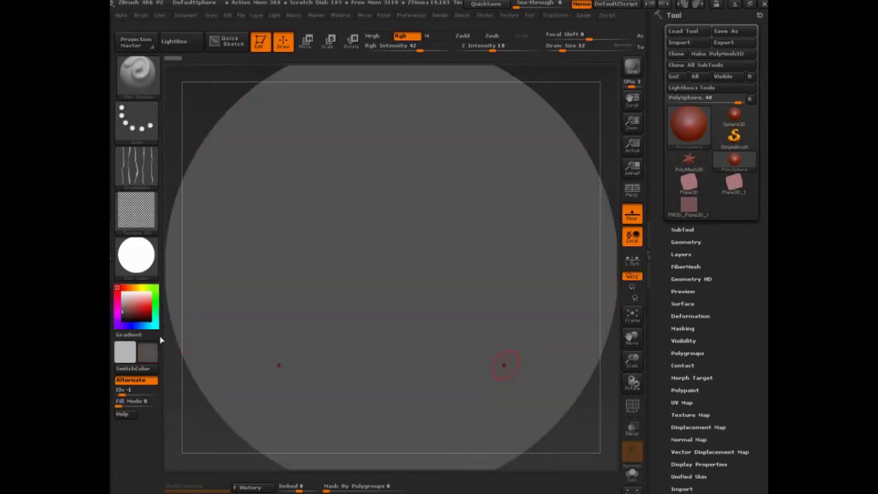
{"action": "left_click", "coordinate": [122, 313]}
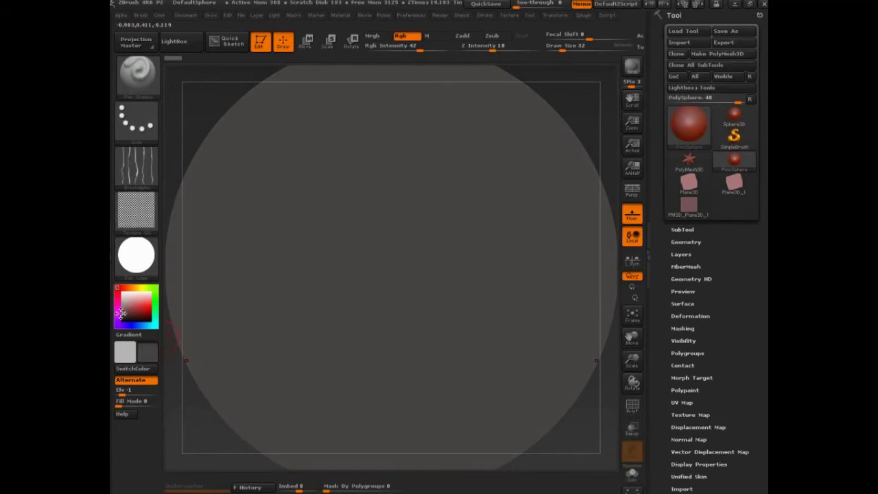
Replace the sphere's Flat Color material with SkinShade4
{"action": "mouse_move", "coordinate": [137, 263]}
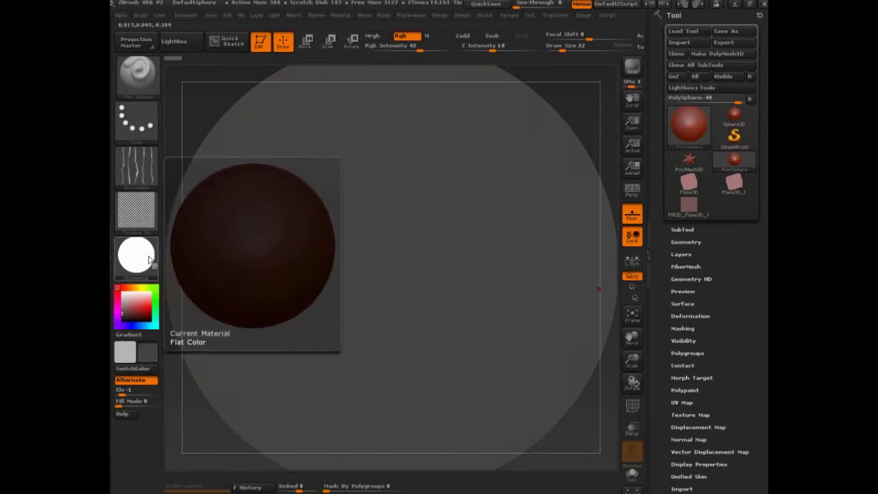
{"action": "mouse_move", "coordinate": [730, 190]}
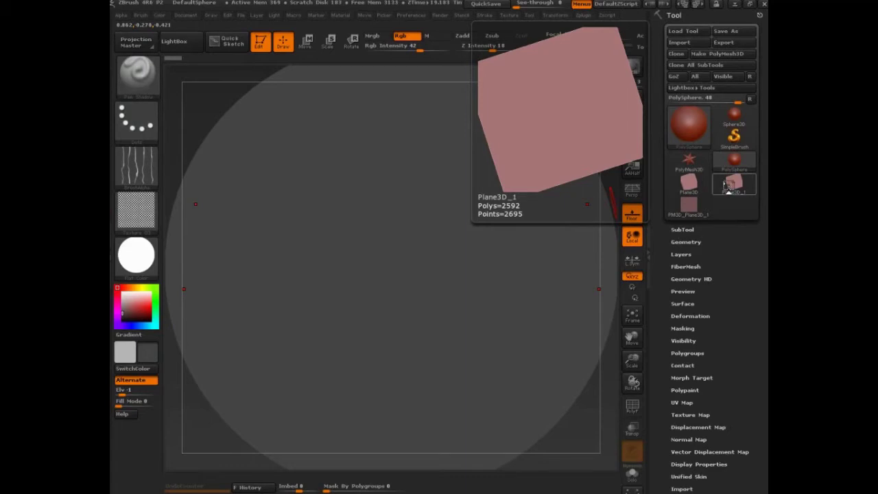
{"action": "left_click", "coordinate": [140, 259]}
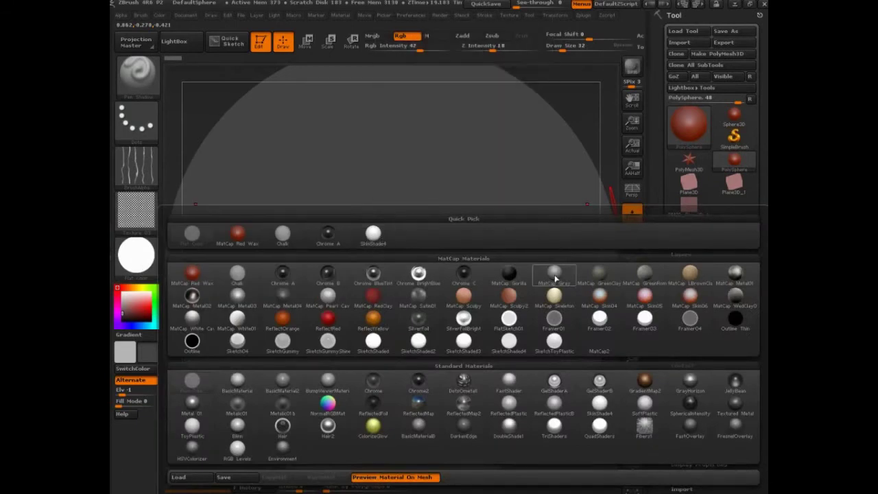
{"action": "left_click", "coordinate": [370, 236]}
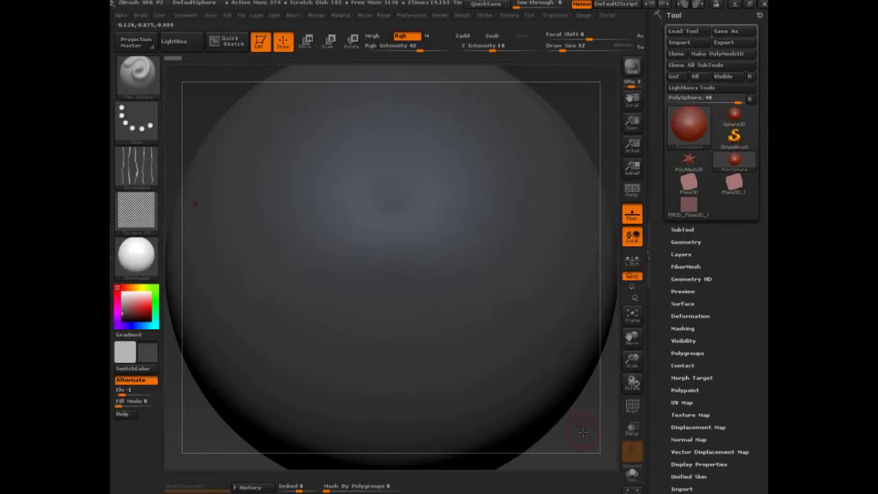
Show the whole sphere in perspective and swap the main and secondary colors to make it light gray
{"action": "left_click_drag", "start_coordinate": [580, 432], "coordinate": [529, 329], "text": "alt"}
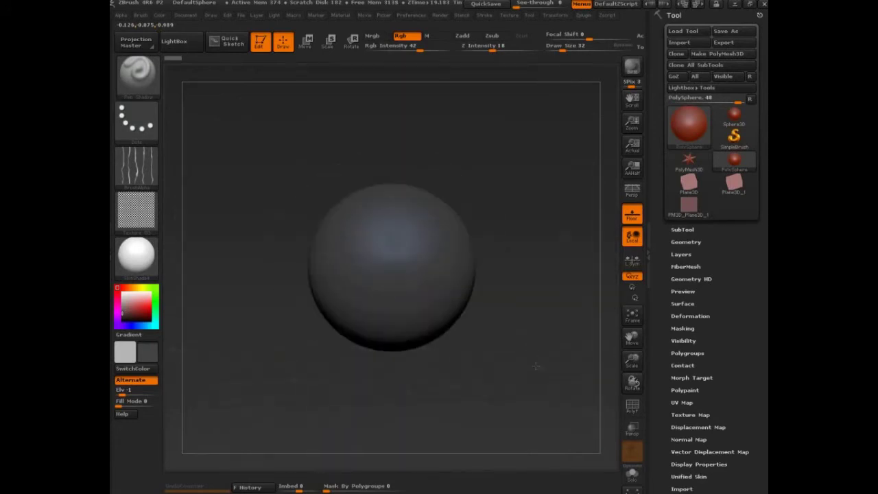
{"action": "key", "text": "p"}
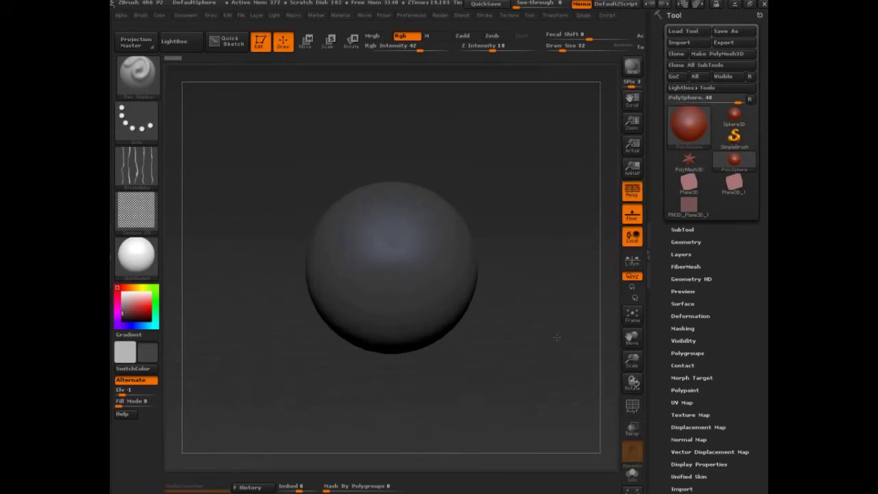
{"action": "left_click", "coordinate": [144, 374]}
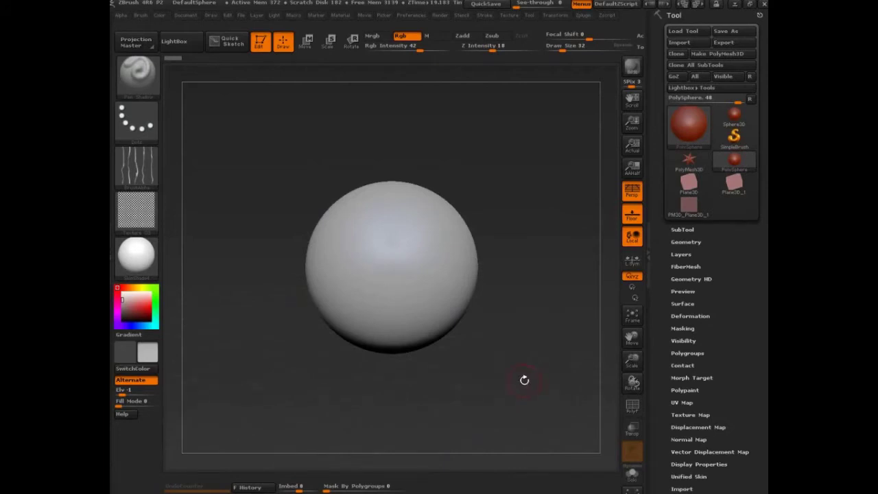
Set up a new QuickSketch canvas in place of the sphere
{"action": "left_click", "coordinate": [227, 42]}
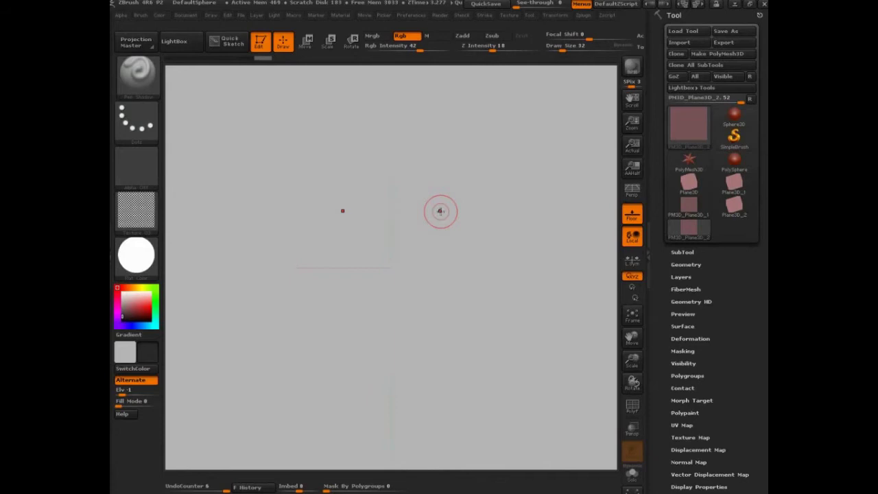
{"action": "key", "text": "ctrl+shift"}
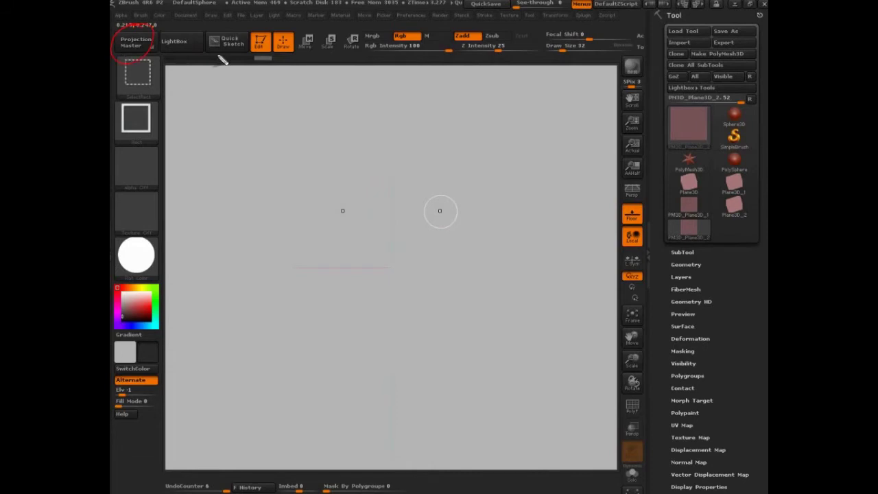
{"action": "mouse_move", "coordinate": [303, 129]}
{"action": "left_mouse_down"}
{"action": "mouse_move", "coordinate": [349, 112]}
{"action": "mouse_move", "coordinate": [388, 133]}
{"action": "mouse_move", "coordinate": [494, 114]}
{"action": "mouse_move", "coordinate": [516, 115]}
{"action": "mouse_move", "coordinate": [542, 134]}
{"action": "mouse_move", "coordinate": [563, 104]}
{"action": "mouse_move", "coordinate": [582, 123]}
{"action": "left_mouse_up"}
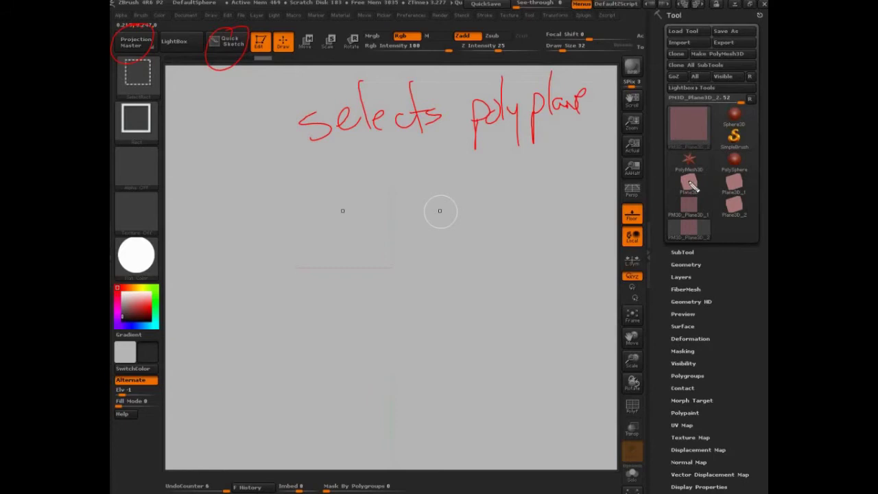
{"action": "mouse_move", "coordinate": [698, 168]}
{"action": "left_mouse_down"}
{"action": "mouse_move", "coordinate": [682, 200]}
{"action": "mouse_move", "coordinate": [695, 169]}
{"action": "left_mouse_up"}
{"action": "mouse_move", "coordinate": [714, 233]}
{"action": "left_mouse_down"}
{"action": "mouse_move", "coordinate": [706, 240]}
{"action": "mouse_move", "coordinate": [704, 216]}
{"action": "mouse_move", "coordinate": [741, 216]}
{"action": "mouse_move", "coordinate": [750, 196]}
{"action": "left_mouse_up"}
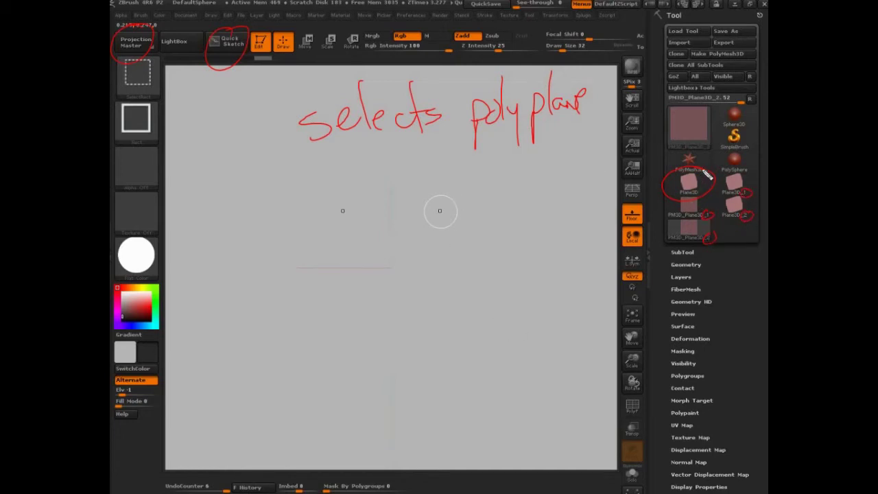
{"action": "left_click_drag", "start_coordinate": [695, 200], "coordinate": [654, 200]}
{"action": "left_click_drag", "start_coordinate": [313, 145], "coordinate": [317, 176]}
{"action": "left_click_drag", "start_coordinate": [347, 158], "coordinate": [369, 184]}
{"action": "left_click_drag", "start_coordinate": [368, 158], "coordinate": [374, 177]}
{"action": "left_click_drag", "start_coordinate": [312, 176], "coordinate": [382, 157]}
{"action": "mouse_move", "coordinate": [425, 149]}
{"action": "left_mouse_down"}
{"action": "mouse_move", "coordinate": [402, 154]}
{"action": "mouse_move", "coordinate": [417, 172]}
{"action": "left_mouse_up"}
{"action": "mouse_move", "coordinate": [422, 141]}
{"action": "left_mouse_down"}
{"action": "mouse_move", "coordinate": [426, 170]}
{"action": "mouse_move", "coordinate": [439, 160]}
{"action": "left_mouse_up"}
{"action": "left_click_drag", "start_coordinate": [447, 170], "coordinate": [487, 167]}
{"action": "mouse_move", "coordinate": [325, 187]}
{"action": "left_mouse_down"}
{"action": "mouse_move", "coordinate": [319, 215]}
{"action": "mouse_move", "coordinate": [341, 199]}
{"action": "left_mouse_up"}
{"action": "left_click_drag", "start_coordinate": [354, 205], "coordinate": [394, 193]}
{"action": "mouse_move", "coordinate": [395, 199]}
{"action": "left_mouse_down"}
{"action": "mouse_move", "coordinate": [409, 190]}
{"action": "mouse_move", "coordinate": [413, 200]}
{"action": "left_mouse_up"}
{"action": "mouse_move", "coordinate": [406, 189]}
{"action": "left_mouse_down"}
{"action": "mouse_move", "coordinate": [428, 186]}
{"action": "mouse_move", "coordinate": [436, 198]}
{"action": "left_mouse_up"}
{"action": "left_click", "coordinate": [437, 208]}
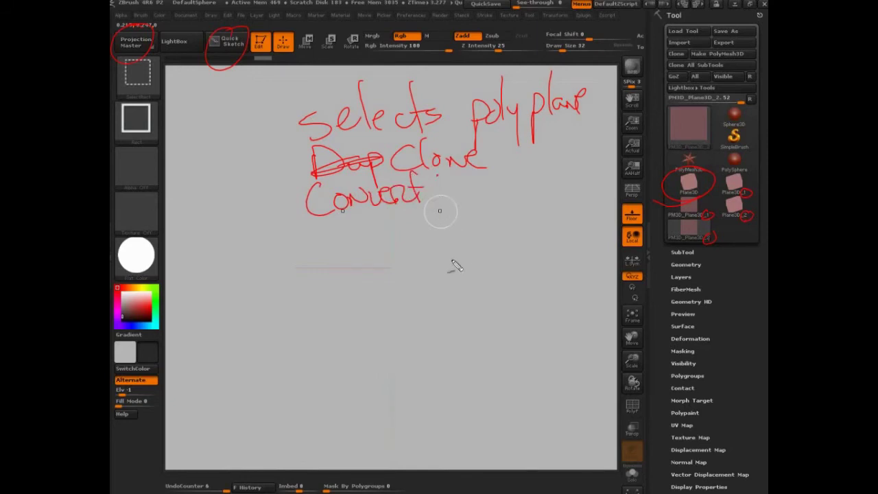
{"action": "key", "text": "ctrl+z"}
{"action": "key", "text": "ctrl+z"}
{"action": "key", "text": "ctrl+z"}
{"action": "key", "text": "ctrl+z"}
{"action": "key", "text": "ctrl+z"}
{"action": "key", "text": "ctrl+z"}
{"action": "key", "text": "ctrl+z"}
{"action": "mouse_move", "coordinate": [317, 194]}
{"action": "left_mouse_down"}
{"action": "mouse_move", "coordinate": [321, 207]}
{"action": "mouse_move", "coordinate": [382, 210]}
{"action": "mouse_move", "coordinate": [470, 192]}
{"action": "mouse_move", "coordinate": [527, 196]}
{"action": "mouse_move", "coordinate": [546, 167]}
{"action": "mouse_move", "coordinate": [566, 203]}
{"action": "left_mouse_up"}
{"action": "mouse_move", "coordinate": [328, 233]}
{"action": "left_mouse_down"}
{"action": "mouse_move", "coordinate": [349, 233]}
{"action": "mouse_move", "coordinate": [372, 251]}
{"action": "mouse_move", "coordinate": [420, 233]}
{"action": "mouse_move", "coordinate": [466, 248]}
{"action": "mouse_move", "coordinate": [425, 261]}
{"action": "left_mouse_up"}
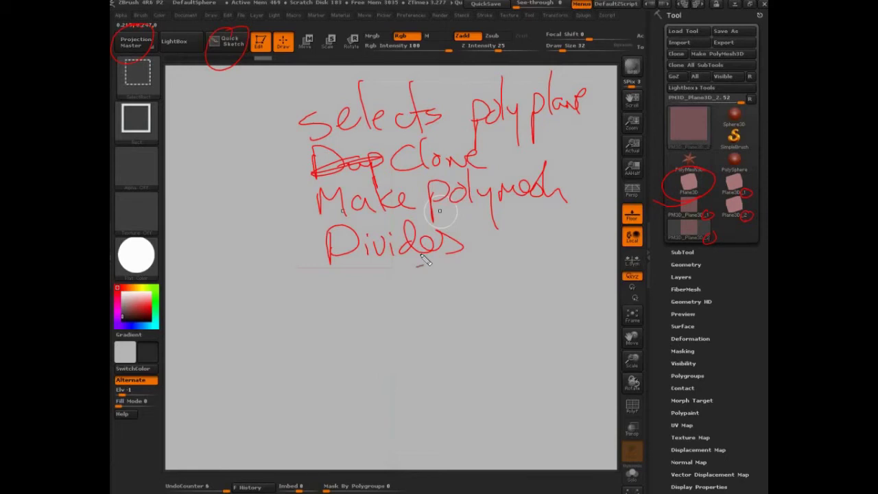
{"action": "mouse_move", "coordinate": [322, 274]}
{"action": "left_mouse_down"}
{"action": "mouse_move", "coordinate": [308, 278]}
{"action": "mouse_move", "coordinate": [542, 293]}
{"action": "mouse_move", "coordinate": [572, 260]}
{"action": "mouse_move", "coordinate": [590, 295]}
{"action": "left_mouse_up"}
{"action": "left_click_drag", "start_coordinate": [159, 69], "coordinate": [126, 96]}
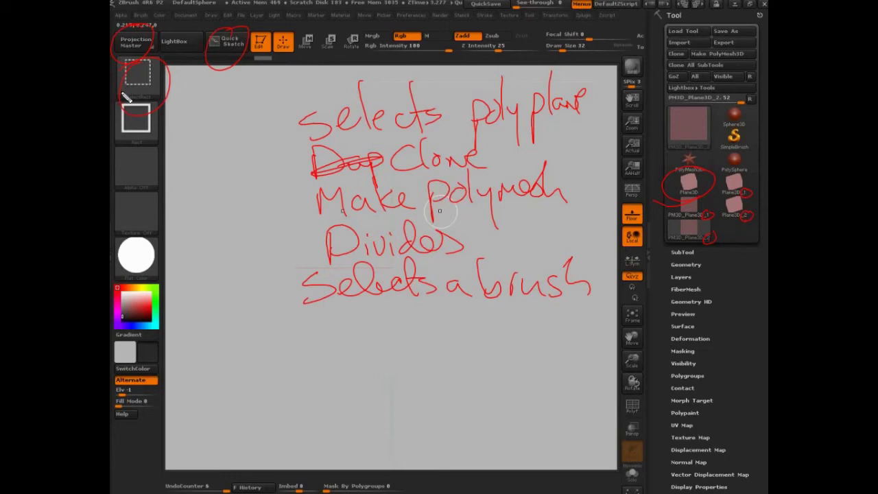
{"action": "mouse_move", "coordinate": [319, 327]}
{"action": "left_mouse_down"}
{"action": "mouse_move", "coordinate": [412, 322]}
{"action": "mouse_move", "coordinate": [480, 336]}
{"action": "mouse_move", "coordinate": [527, 325]}
{"action": "mouse_move", "coordinate": [559, 301]}
{"action": "mouse_move", "coordinate": [560, 316]}
{"action": "mouse_move", "coordinate": [603, 319]}
{"action": "mouse_move", "coordinate": [315, 333]}
{"action": "mouse_move", "coordinate": [186, 288]}
{"action": "mouse_move", "coordinate": [182, 279]}
{"action": "left_mouse_up"}
{"action": "mouse_move", "coordinate": [306, 293]}
{"action": "left_mouse_down"}
{"action": "mouse_move", "coordinate": [248, 240]}
{"action": "mouse_move", "coordinate": [173, 216]}
{"action": "mouse_move", "coordinate": [196, 110]}
{"action": "mouse_move", "coordinate": [162, 85]}
{"action": "left_mouse_up"}
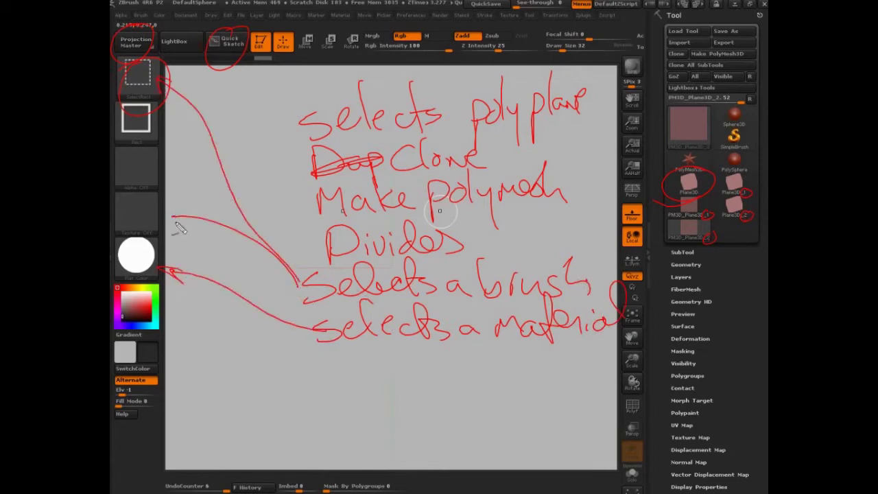
{"action": "left_click_drag", "start_coordinate": [172, 216], "coordinate": [182, 230]}
{"action": "left_click_drag", "start_coordinate": [172, 215], "coordinate": [187, 210]}
{"action": "left_click_drag", "start_coordinate": [117, 210], "coordinate": [120, 205]}
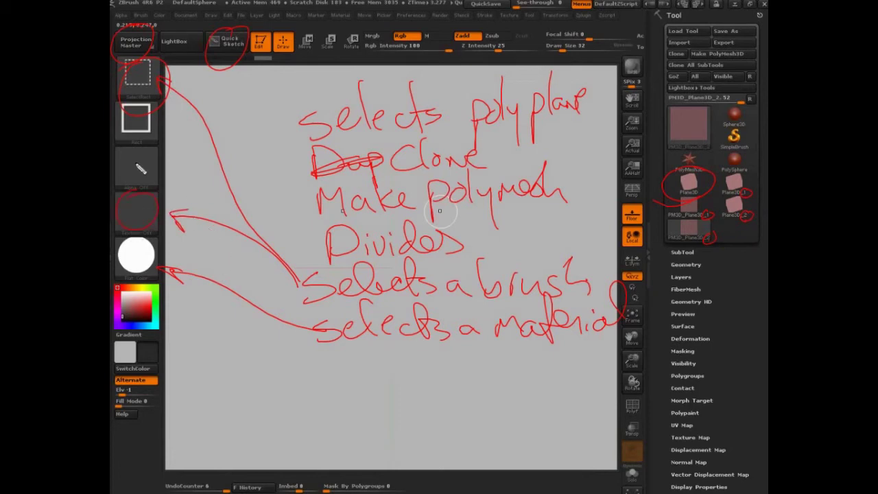
{"action": "left_click_drag", "start_coordinate": [155, 153], "coordinate": [120, 159]}
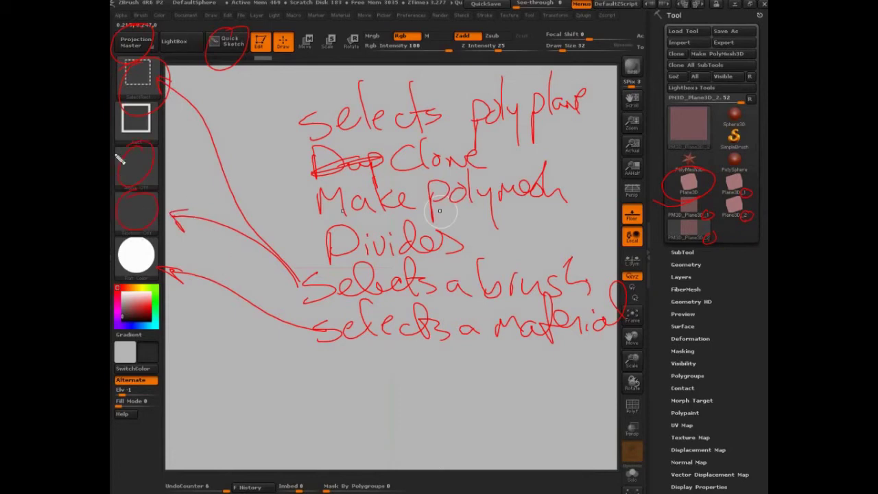
{"action": "mouse_move", "coordinate": [289, 88]}
{"action": "left_mouse_down"}
{"action": "mouse_move", "coordinate": [289, 225]}
{"action": "mouse_move", "coordinate": [641, 353]}
{"action": "left_mouse_up"}
{"action": "mouse_move", "coordinate": [635, 233]}
{"action": "left_mouse_down"}
{"action": "mouse_move", "coordinate": [515, 59]}
{"action": "mouse_move", "coordinate": [286, 69]}
{"action": "left_mouse_up"}
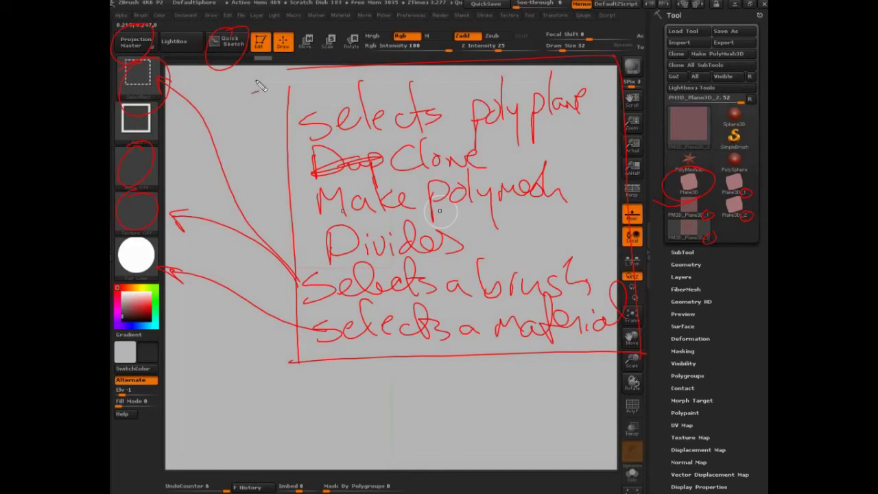
{"action": "key", "text": "ctrl+z"}
{"action": "mouse_move", "coordinate": [215, 31]}
{"action": "left_mouse_down"}
{"action": "mouse_move", "coordinate": [205, 50]}
{"action": "mouse_move", "coordinate": [218, 28]}
{"action": "left_mouse_up"}
{"action": "mouse_move", "coordinate": [302, 30]}
{"action": "left_mouse_down"}
{"action": "mouse_move", "coordinate": [281, 17]}
{"action": "mouse_move", "coordinate": [306, 8]}
{"action": "left_mouse_up"}
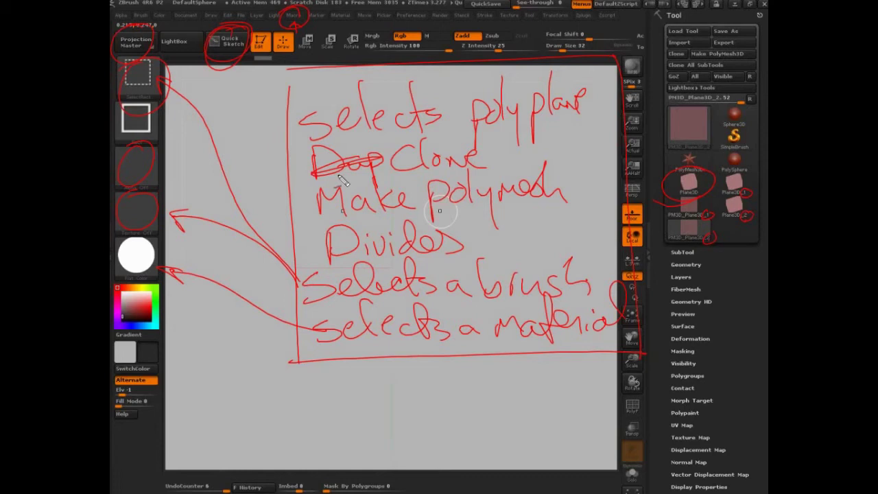
{"action": "key", "text": "Escape"}
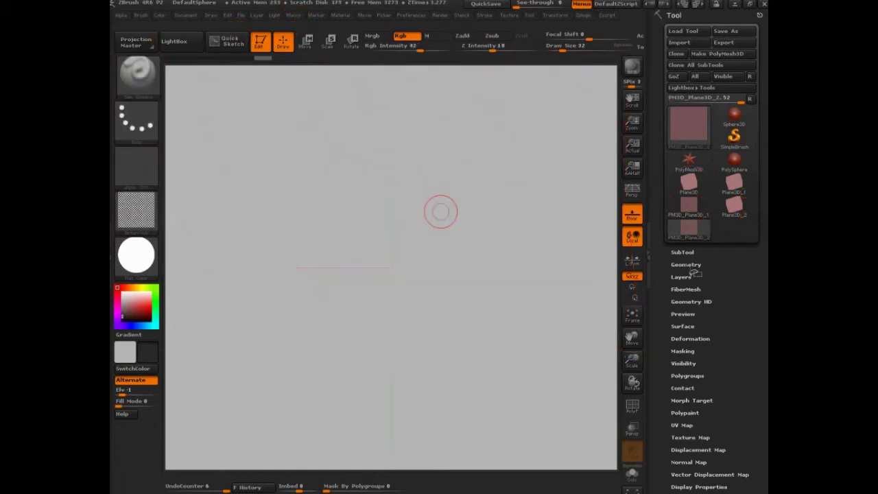
Open the plane's Geometry settings and examine its subdivision level
{"action": "left_click", "coordinate": [689, 266]}
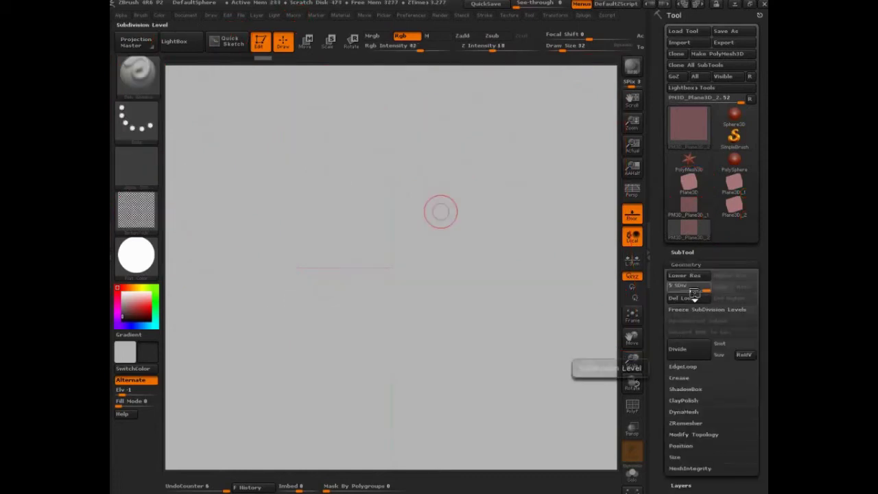
{"action": "key", "text": "ctrl+shift+d"}
{"action": "left_click_drag", "start_coordinate": [709, 280], "coordinate": [697, 276]}
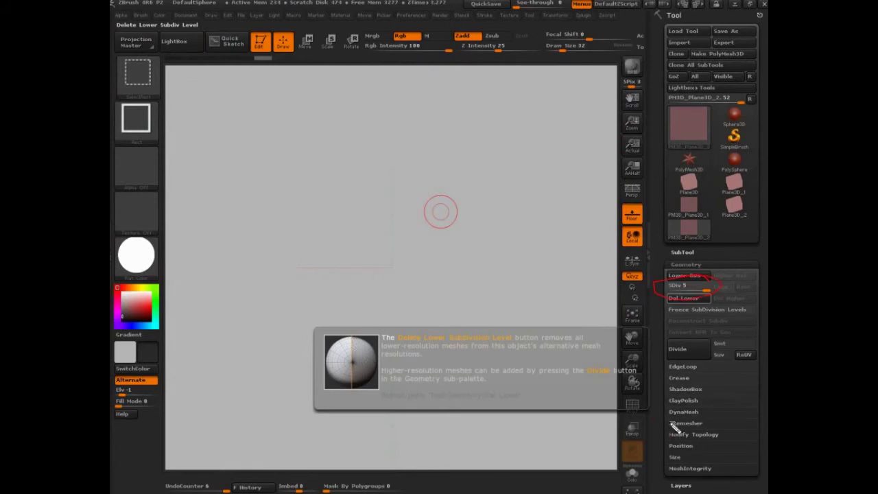
{"action": "key", "text": "ctrl+shift+d"}
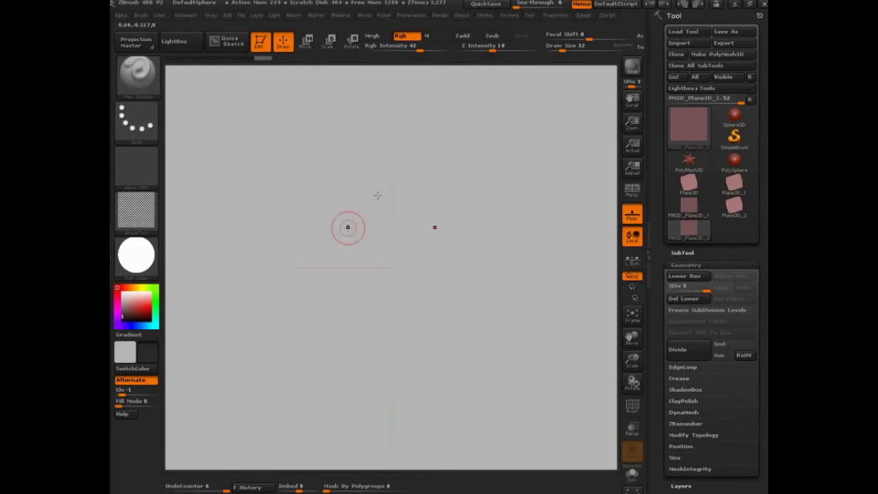
Try several mirrored strokes on the blank plane with the Pen Shadow brush and undo them
{"action": "mouse_move", "coordinate": [328, 168]}
{"action": "left_mouse_down"}
{"action": "mouse_move", "coordinate": [309, 226]}
{"action": "mouse_move", "coordinate": [365, 228]}
{"action": "mouse_move", "coordinate": [319, 165]}
{"action": "mouse_move", "coordinate": [302, 247]}
{"action": "mouse_move", "coordinate": [371, 241]}
{"action": "mouse_move", "coordinate": [295, 179]}
{"action": "mouse_move", "coordinate": [302, 301]}
{"action": "mouse_move", "coordinate": [381, 185]}
{"action": "mouse_move", "coordinate": [239, 247]}
{"action": "mouse_move", "coordinate": [244, 332]}
{"action": "mouse_move", "coordinate": [282, 337]}
{"action": "mouse_move", "coordinate": [519, 131]}
{"action": "left_mouse_up"}
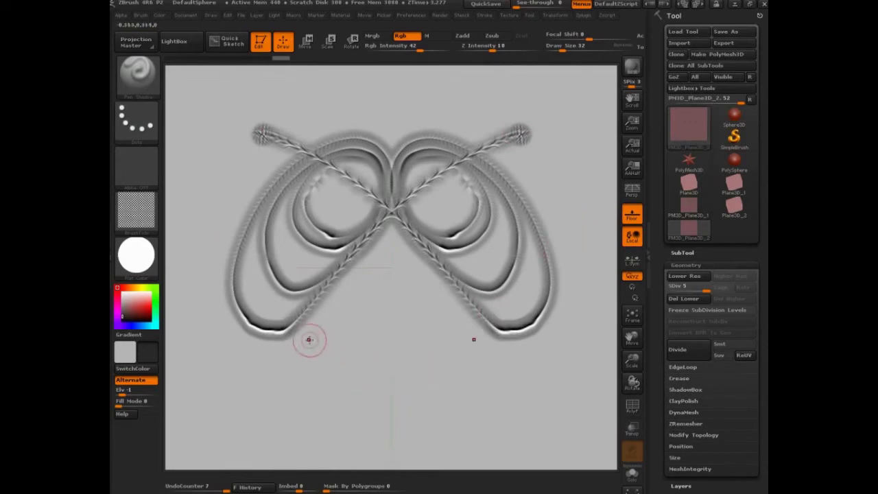
{"action": "key", "text": "ctrl+z"}
{"action": "left_click_drag", "start_coordinate": [235, 294], "coordinate": [368, 171]}
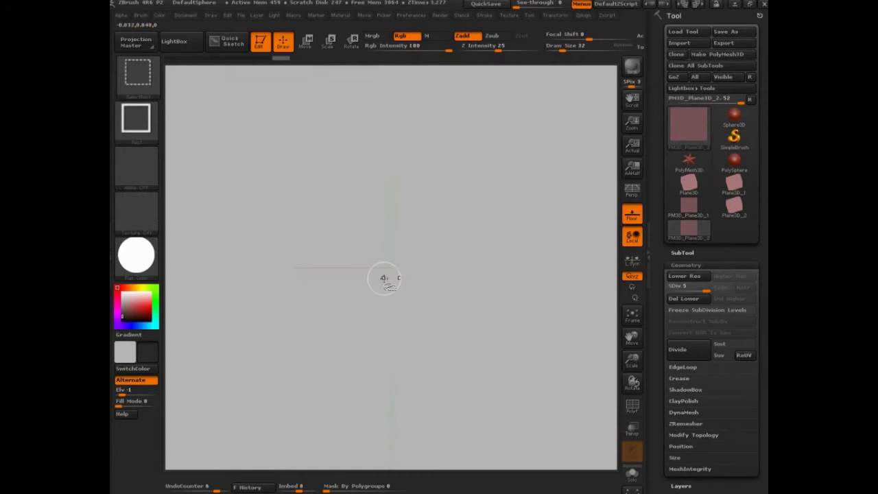
Sketch a mirrored stroke forming an inverted V that meets on the plane's centre line
{"action": "mouse_move", "coordinate": [253, 339]}
{"action": "left_mouse_down"}
{"action": "mouse_move", "coordinate": [388, 171]}
{"action": "mouse_move", "coordinate": [396, 193]}
{"action": "mouse_move", "coordinate": [350, 160]}
{"action": "left_mouse_up"}
{"action": "key", "text": "ctrl+shift+d"}
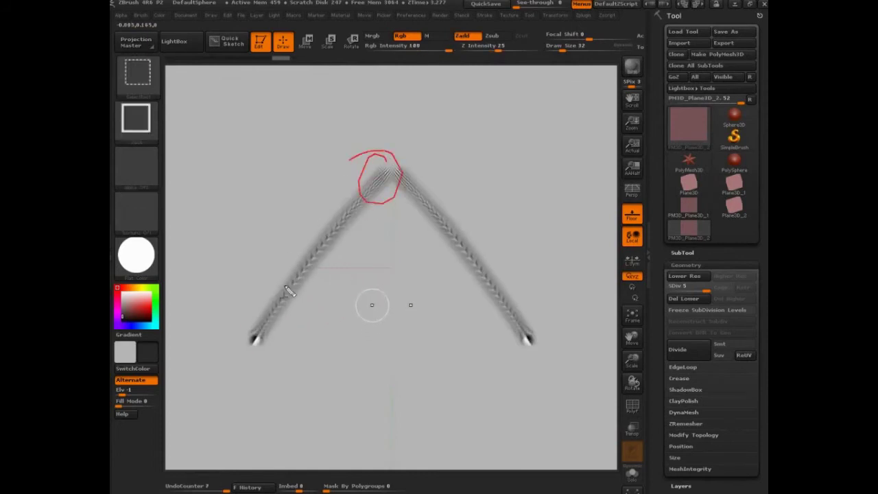
{"action": "mouse_move", "coordinate": [374, 200]}
{"action": "left_mouse_down"}
{"action": "mouse_move", "coordinate": [299, 273]}
{"action": "mouse_move", "coordinate": [319, 259]}
{"action": "left_mouse_up"}
{"action": "key", "text": "Escape"}
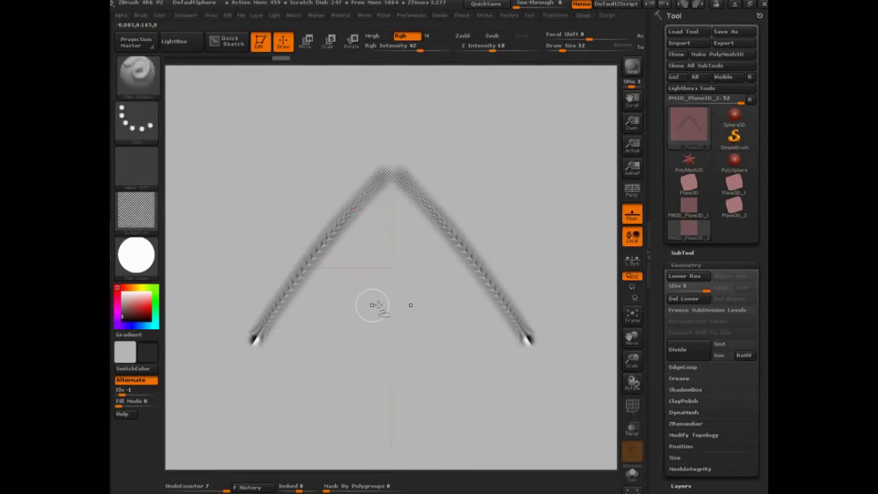
Open the Pen Shadow brush's Modifiers and examine its trail, aperture, position and orientation settings
{"action": "left_click", "coordinate": [140, 15]}
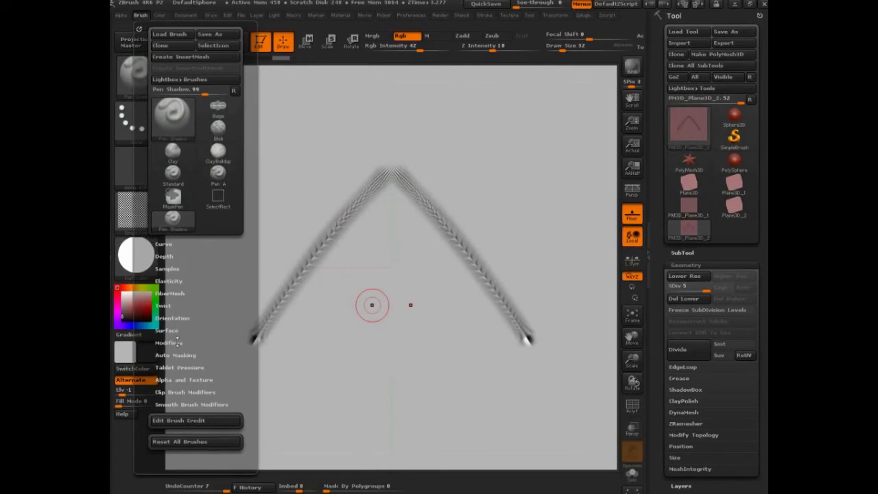
{"action": "left_click", "coordinate": [177, 342]}
{"action": "left_click_drag", "start_coordinate": [213, 229], "coordinate": [212, 169]}
{"action": "key", "text": "ctrl+shift+d"}
{"action": "mouse_move", "coordinate": [247, 345]}
{"action": "left_mouse_down"}
{"action": "mouse_move", "coordinate": [172, 337]}
{"action": "mouse_move", "coordinate": [143, 384]}
{"action": "mouse_move", "coordinate": [235, 390]}
{"action": "mouse_move", "coordinate": [252, 343]}
{"action": "left_mouse_up"}
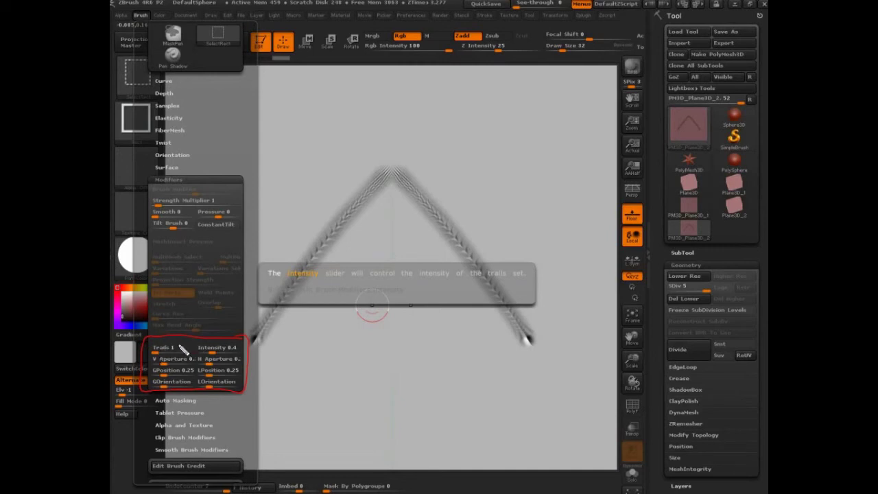
{"action": "left_click_drag", "start_coordinate": [180, 345], "coordinate": [170, 354]}
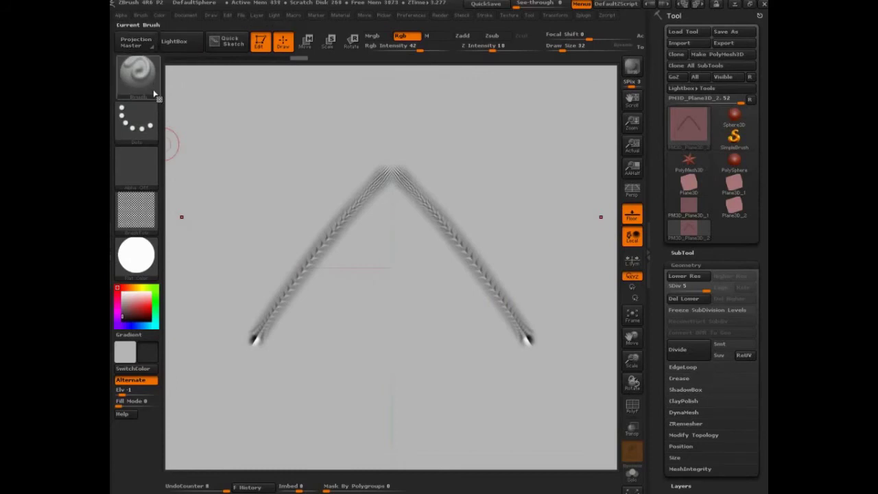
Dock the Brush palette beside the canvas and compare the trail modifiers and texture of Pen A and Pen Shadow
{"action": "left_click", "coordinate": [118, 92]}
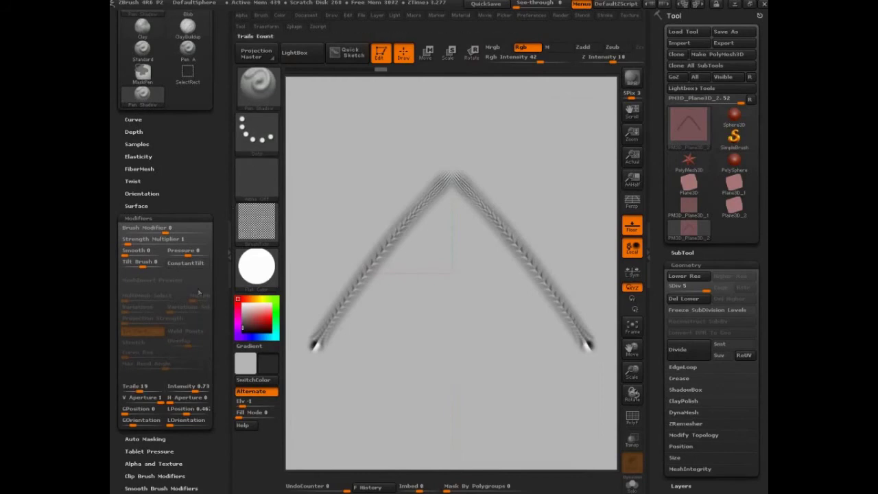
{"action": "left_click", "coordinate": [191, 58]}
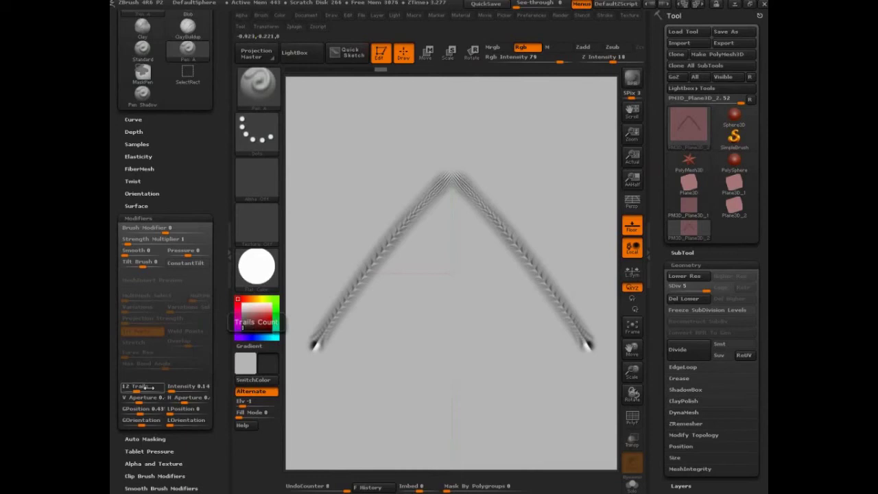
{"action": "left_click", "coordinate": [146, 104]}
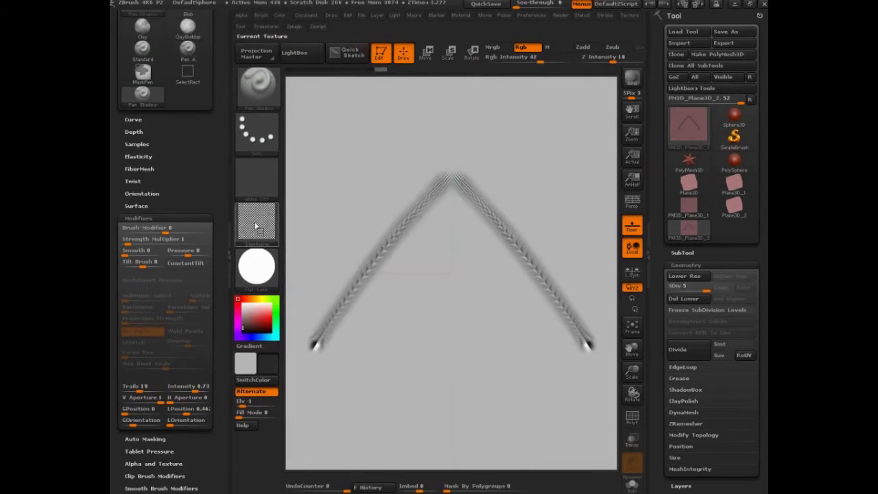
{"action": "mouse_move", "coordinate": [255, 227]}
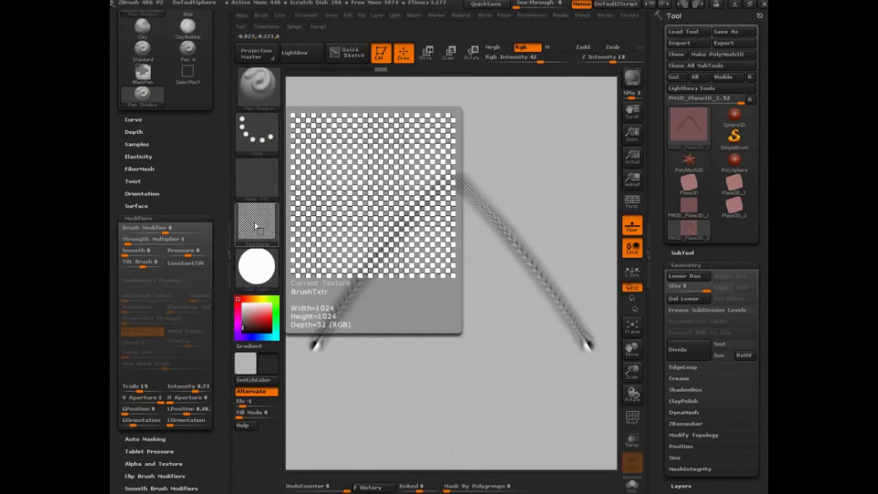
{"action": "mouse_move", "coordinate": [264, 93]}
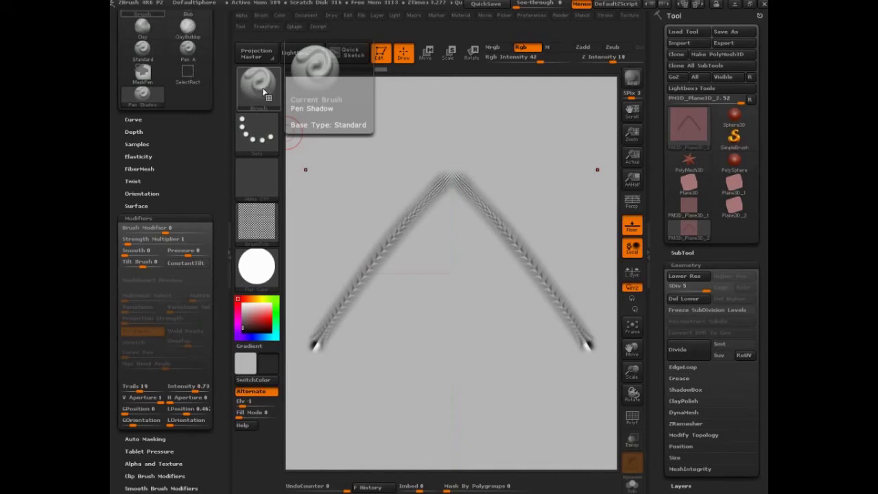
{"action": "scroll", "coordinate": [164, 390], "scroll_direction": "down", "scroll_amount": 3}
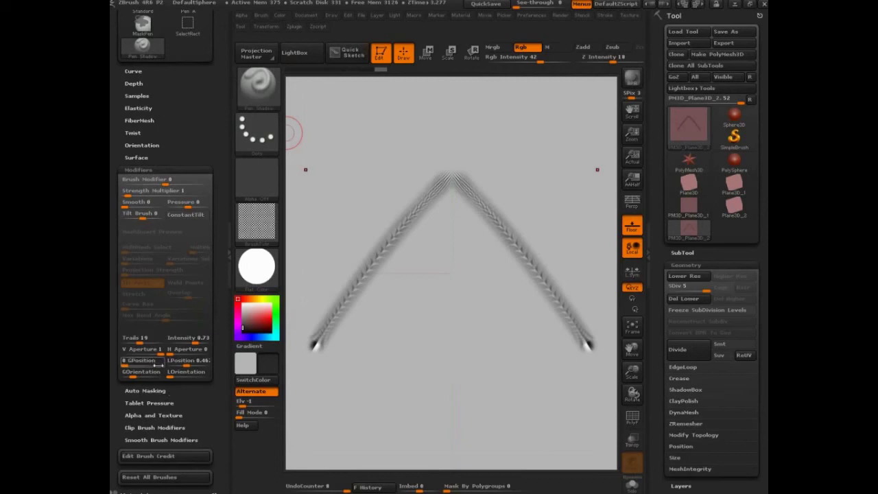
Examine the Pen Shadow brush's Lazy Mouse, Curve and Modifiers stroke settings
{"action": "left_click", "coordinate": [604, 15]}
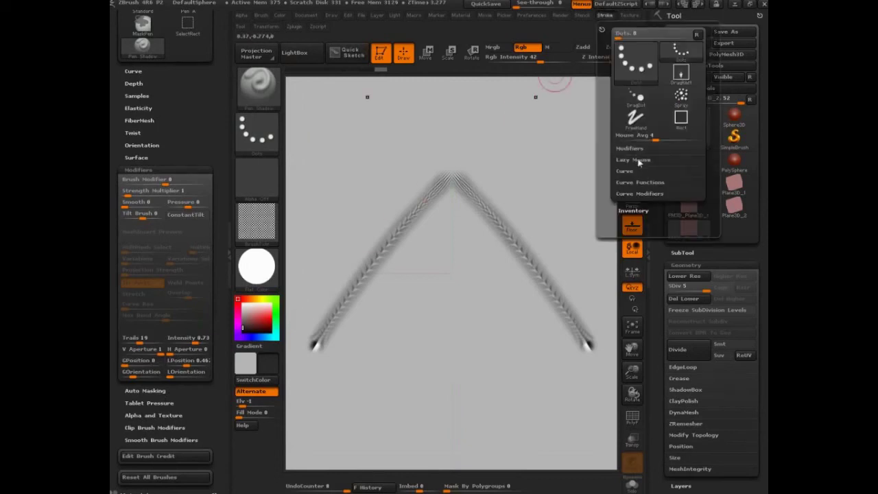
{"action": "left_click", "coordinate": [637, 160]}
{"action": "left_click", "coordinate": [626, 240]}
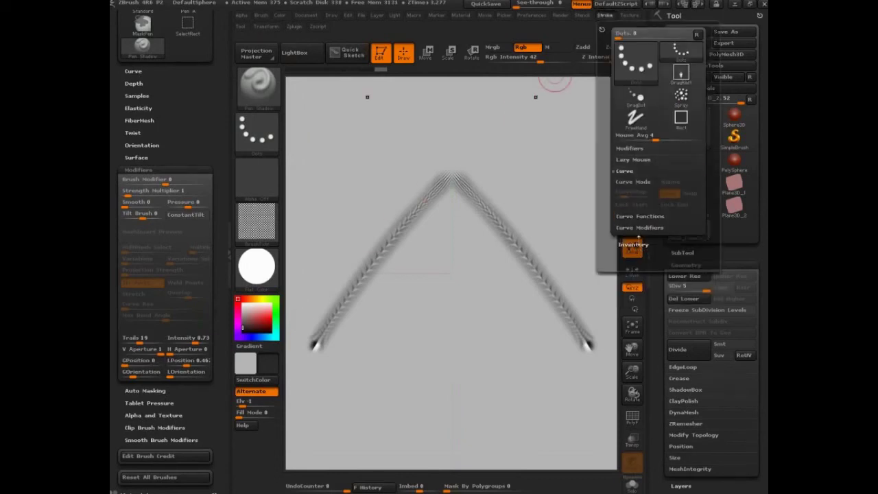
{"action": "left_click", "coordinate": [633, 215]}
{"action": "left_click", "coordinate": [636, 161]}
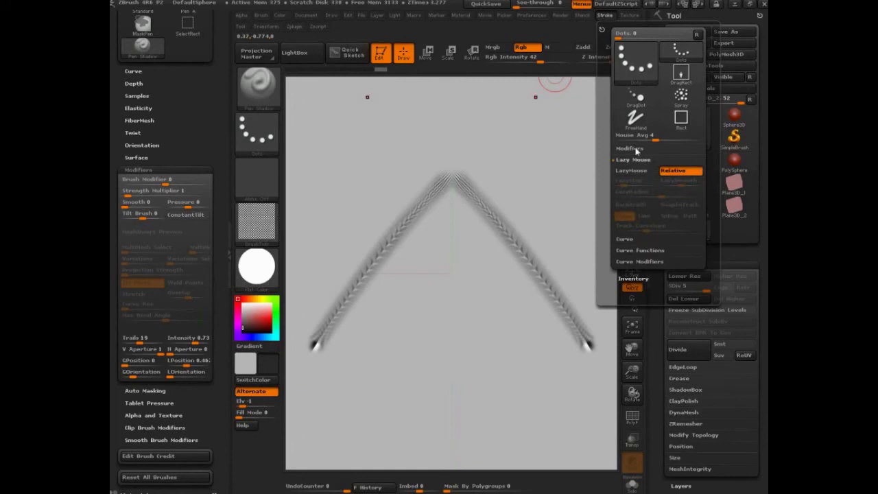
{"action": "left_click", "coordinate": [635, 150]}
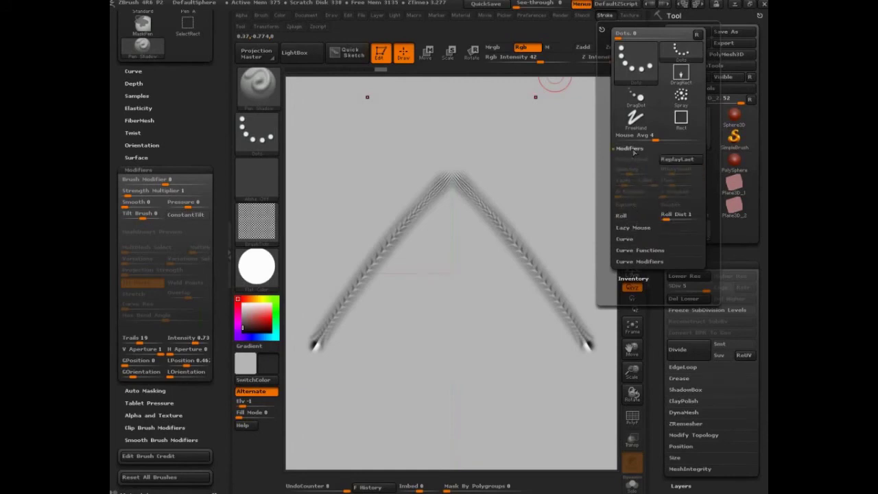
{"action": "left_click", "coordinate": [634, 150]}
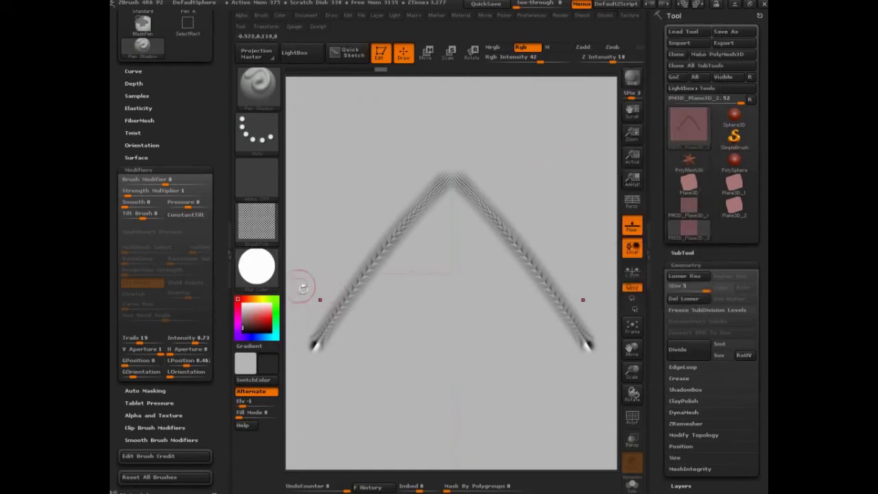
Try more mirrored Pen Shadow strokes around the inverted V and undo them all
{"action": "left_click_drag", "start_coordinate": [417, 142], "coordinate": [332, 247]}
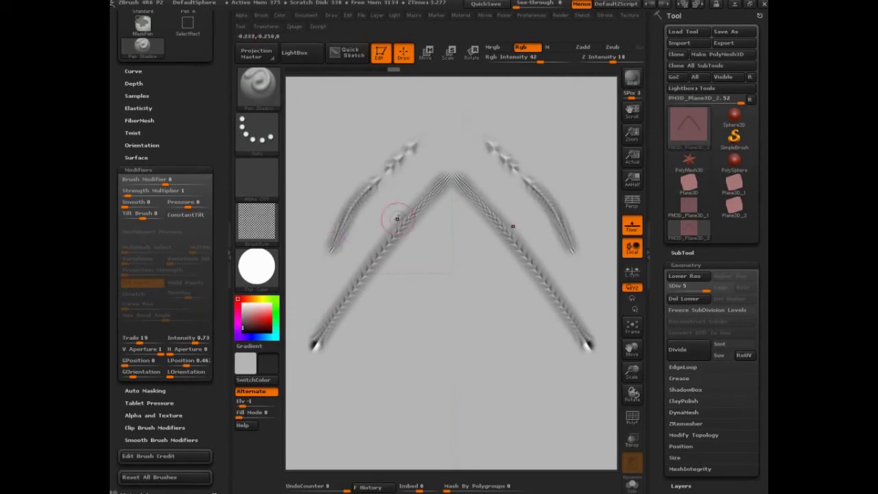
{"action": "left_click_drag", "start_coordinate": [449, 123], "coordinate": [357, 247]}
{"action": "mouse_move", "coordinate": [451, 218]}
{"action": "left_mouse_down"}
{"action": "mouse_move", "coordinate": [403, 302]}
{"action": "mouse_move", "coordinate": [415, 390]}
{"action": "mouse_move", "coordinate": [444, 339]}
{"action": "mouse_move", "coordinate": [450, 291]}
{"action": "left_mouse_up"}
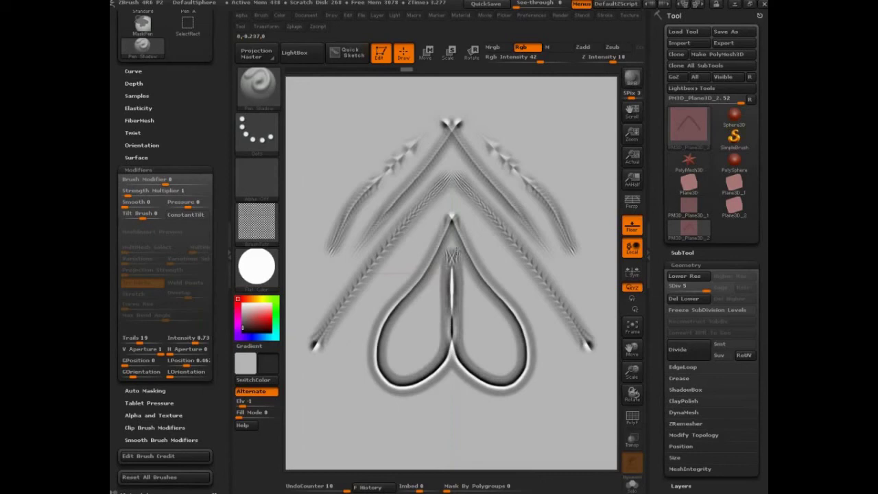
{"action": "mouse_move", "coordinate": [453, 255]}
{"action": "left_mouse_down"}
{"action": "mouse_move", "coordinate": [521, 199]}
{"action": "mouse_move", "coordinate": [484, 85]}
{"action": "mouse_move", "coordinate": [497, 161]}
{"action": "mouse_move", "coordinate": [555, 219]}
{"action": "mouse_move", "coordinate": [497, 295]}
{"action": "left_mouse_up"}
{"action": "key", "text": "ctrl+z"}
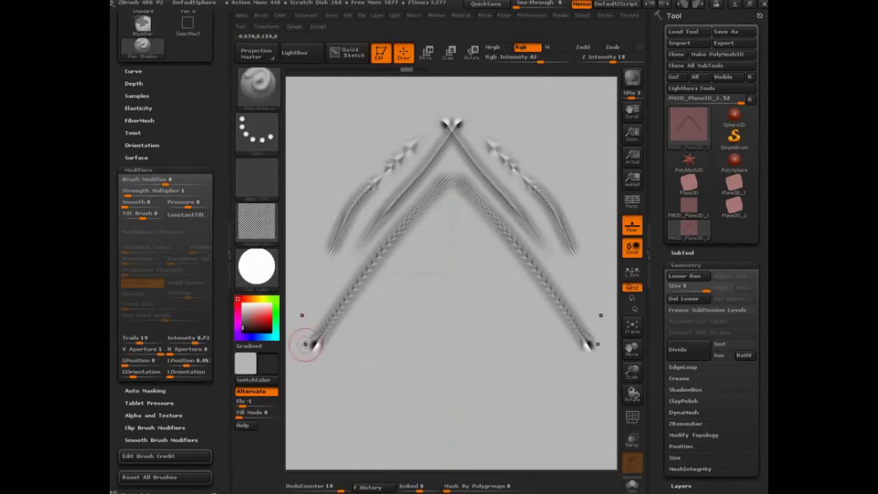
{"action": "key", "text": "ctrl+z"}
{"action": "key", "text": "ctrl+z"}
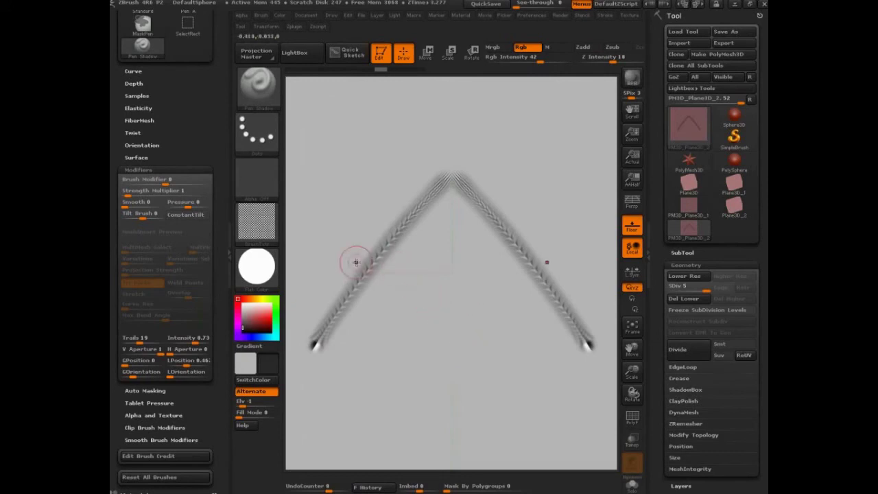
Switch to the Standard brush and assign it the checkered Texture 03
{"action": "key", "text": "b"}
{"action": "key", "text": "s"}
{"action": "key", "text": "t"}
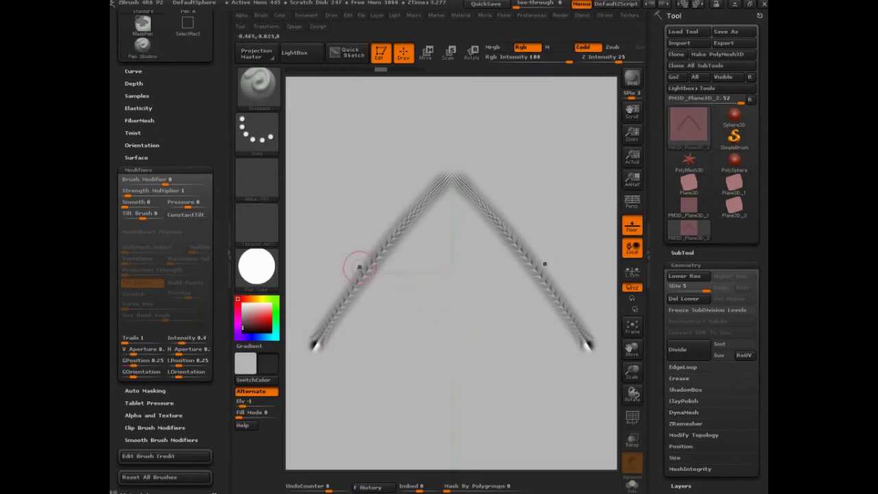
{"action": "left_click", "coordinate": [257, 223]}
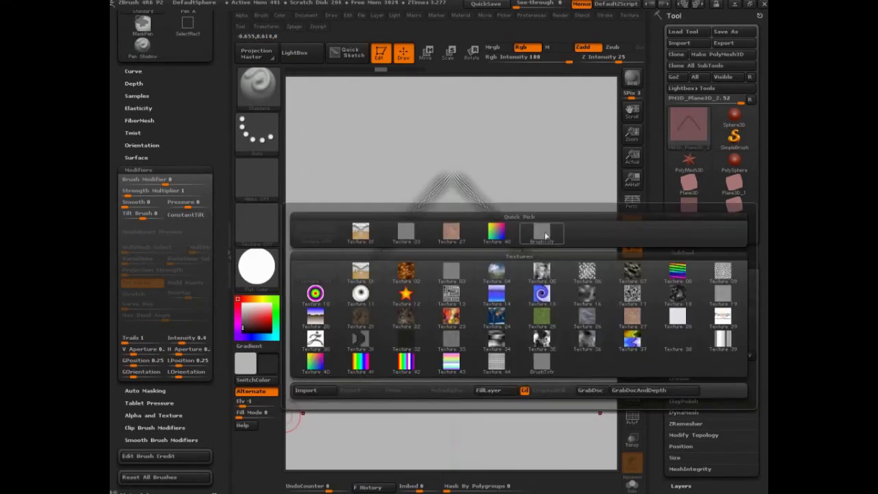
{"action": "mouse_move", "coordinate": [545, 235]}
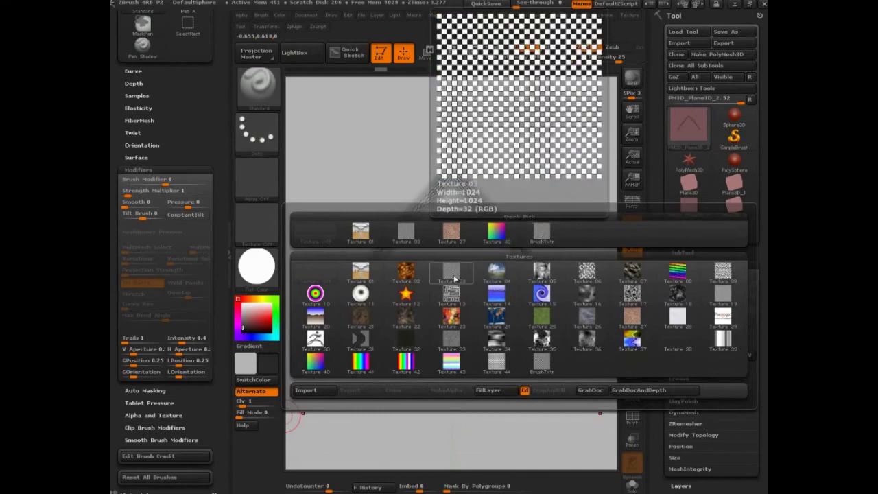
{"action": "left_click", "coordinate": [451, 274]}
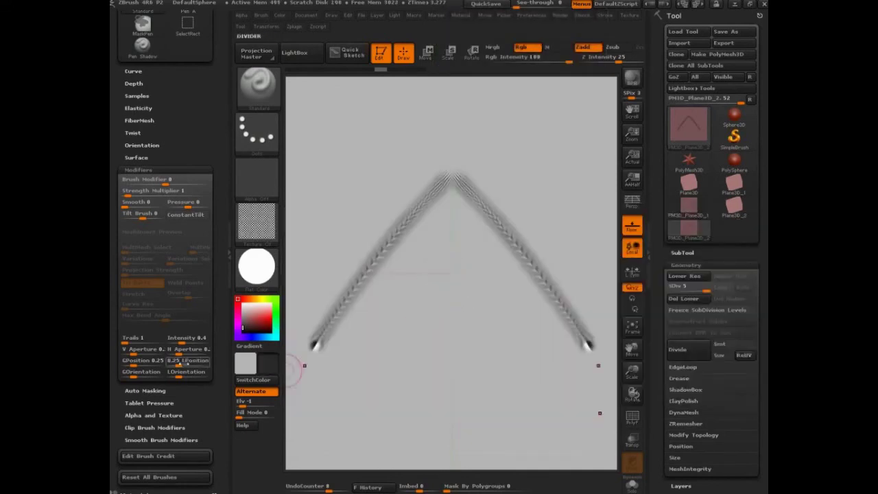
Paint a mirrored textured stroke above the inverted V, add another with 16 trails, and reselect the Pen Shadow brush
{"action": "left_click_drag", "start_coordinate": [426, 115], "coordinate": [318, 249]}
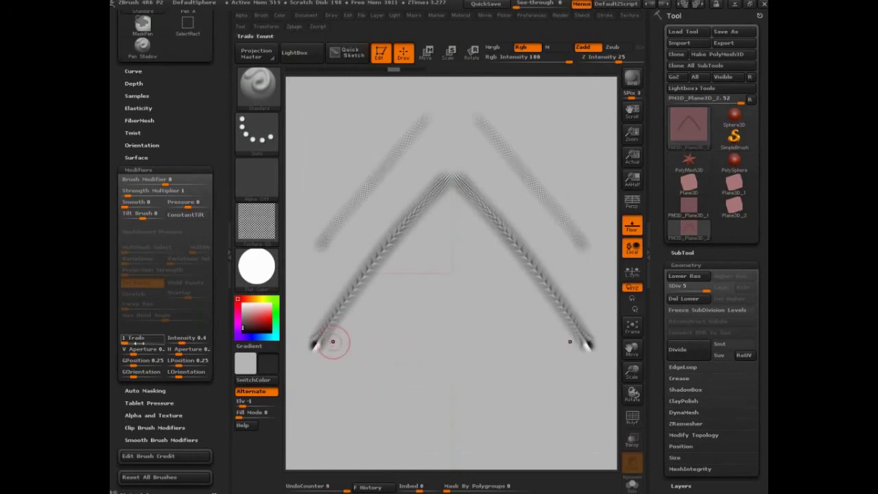
{"action": "left_click_drag", "start_coordinate": [439, 135], "coordinate": [321, 276]}
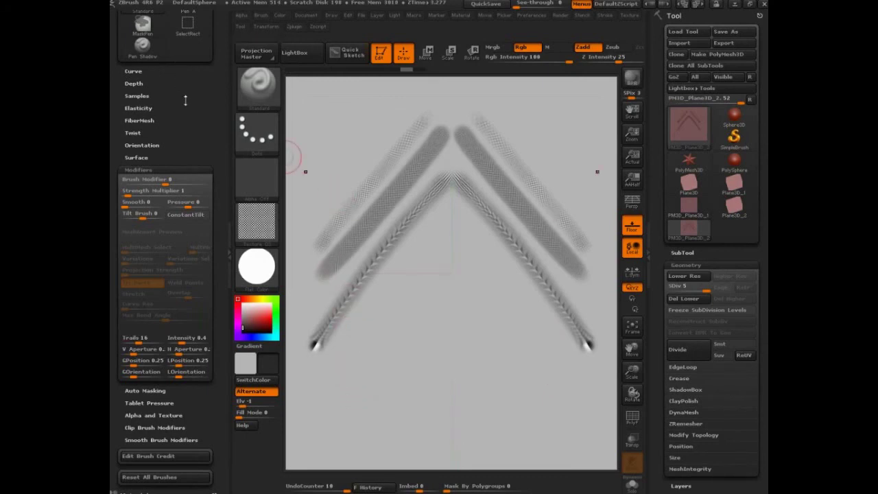
{"action": "scroll", "coordinate": [147, 79], "scroll_direction": "up", "scroll_amount": 1}
{"action": "left_click", "coordinate": [143, 80]}
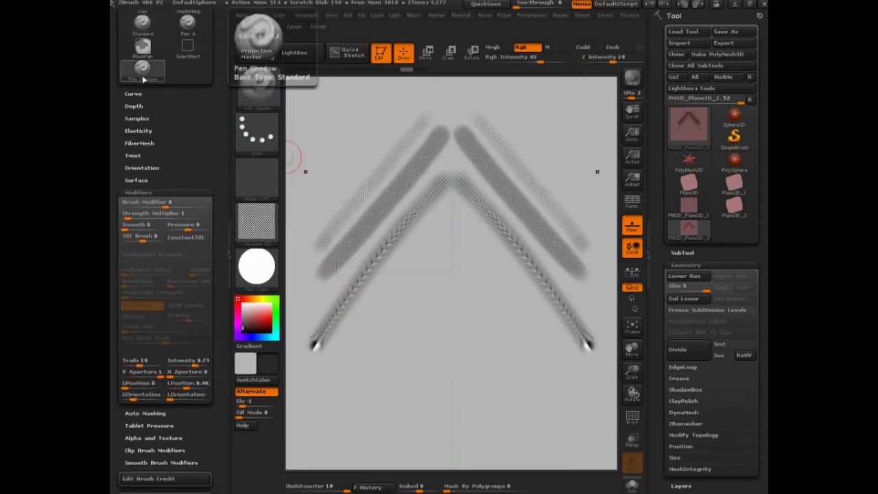
Set the Standard brush's horizontal trail aperture to 0 and paint a mirrored textured stroke just below the inverted V
{"action": "left_click", "coordinate": [146, 30]}
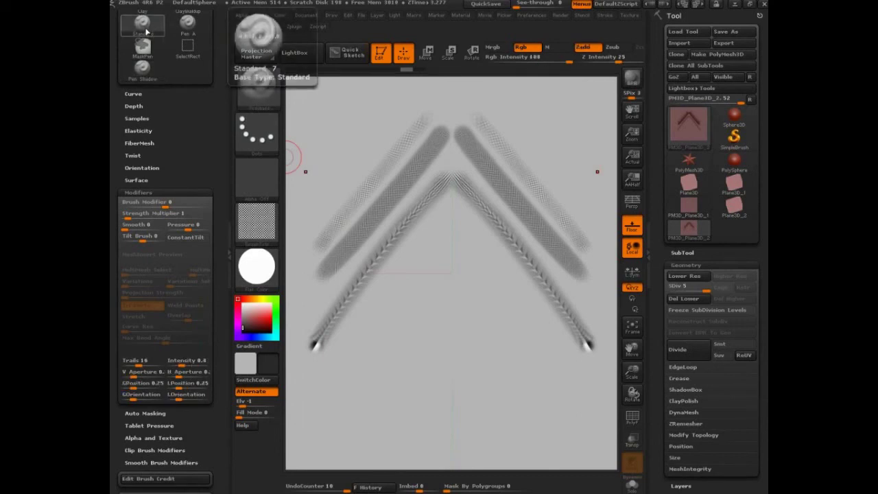
{"action": "left_click", "coordinate": [144, 77]}
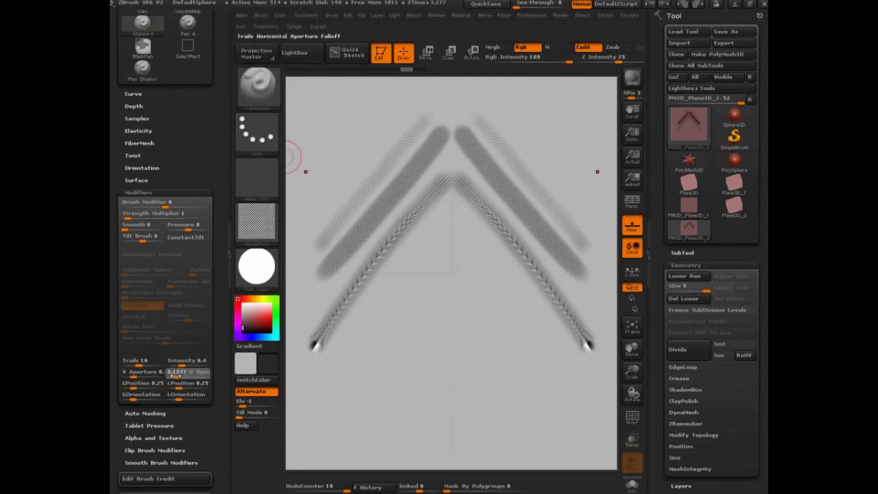
{"action": "left_click_drag", "start_coordinate": [176, 374], "coordinate": [147, 374]}
{"action": "left_click_drag", "start_coordinate": [443, 226], "coordinate": [336, 376]}
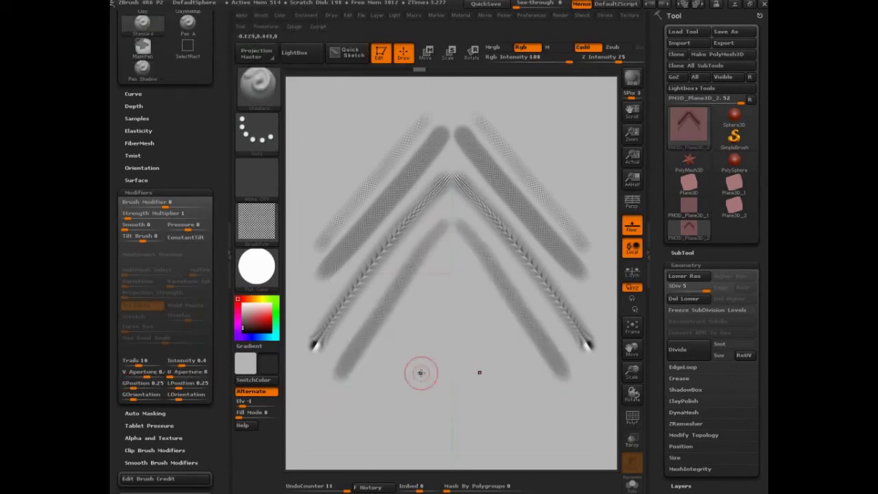
Recheck the Pen Shadow brush's trail settings and paint a wavy mirrored stroke with the Standard brush below the previous one
{"action": "left_click", "coordinate": [143, 69]}
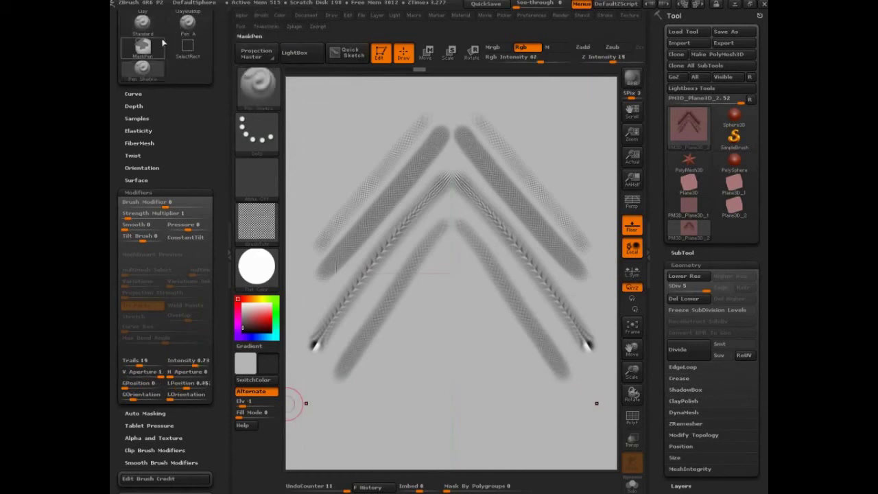
{"action": "left_click", "coordinate": [142, 24]}
{"action": "left_click_drag", "start_coordinate": [445, 283], "coordinate": [351, 434]}
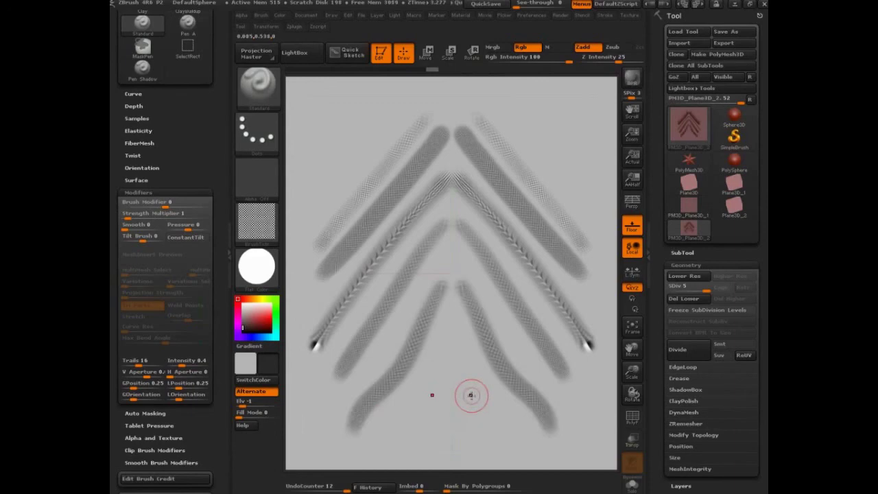
Set the Standard brush's Samples Radius to 0 and check the Pen Shadow brush's Samples and Curve settings
{"action": "left_click", "coordinate": [150, 118]}
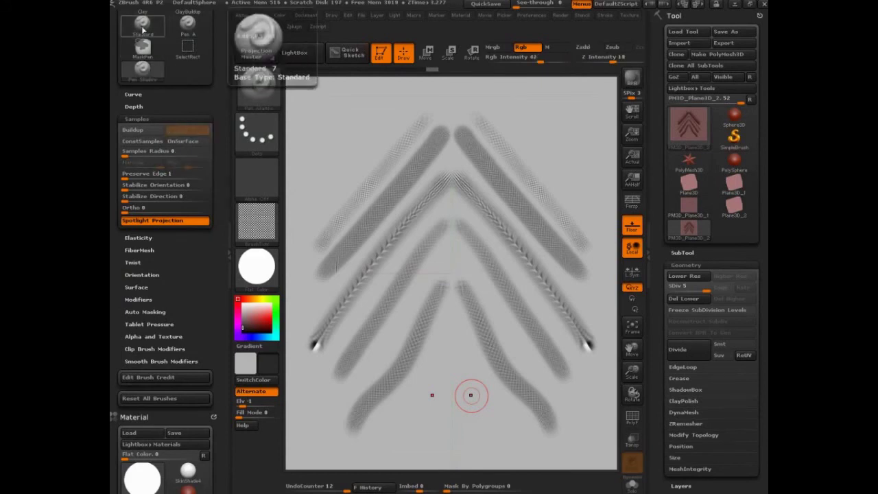
{"action": "mouse_move", "coordinate": [169, 152]}
{"action": "left_mouse_down"}
{"action": "mouse_move", "coordinate": [136, 143]}
{"action": "mouse_move", "coordinate": [123, 151]}
{"action": "left_mouse_up"}
{"action": "left_click", "coordinate": [153, 69]}
{"action": "left_click", "coordinate": [135, 96]}
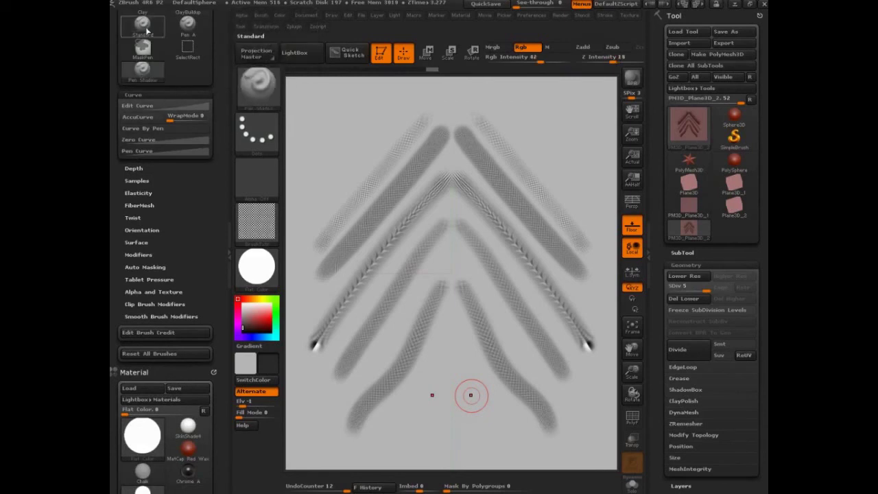
Paint two crossing mirrored strokes with the Standard brush over the upper outer areas of the plane
{"action": "left_click", "coordinate": [142, 26]}
{"action": "left_click_drag", "start_coordinate": [403, 98], "coordinate": [307, 223]}
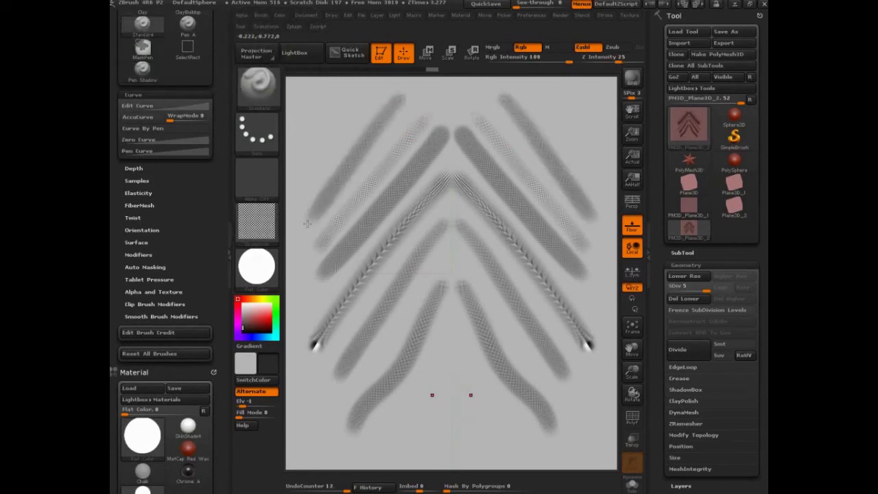
{"action": "left_click_drag", "start_coordinate": [550, 118], "coordinate": [504, 266]}
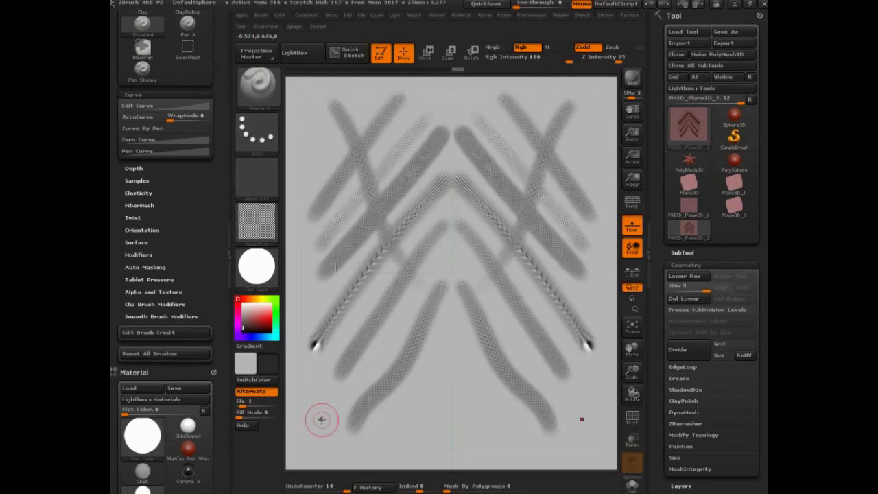
Compare the Modifiers, Lazy Mouse and Curve Modifiers stroke settings of the Standard and Pen Shadow brushes
{"action": "mouse_move", "coordinate": [604, 19]}
{"action": "left_click_drag", "start_coordinate": [599, 30], "coordinate": [663, 65]}
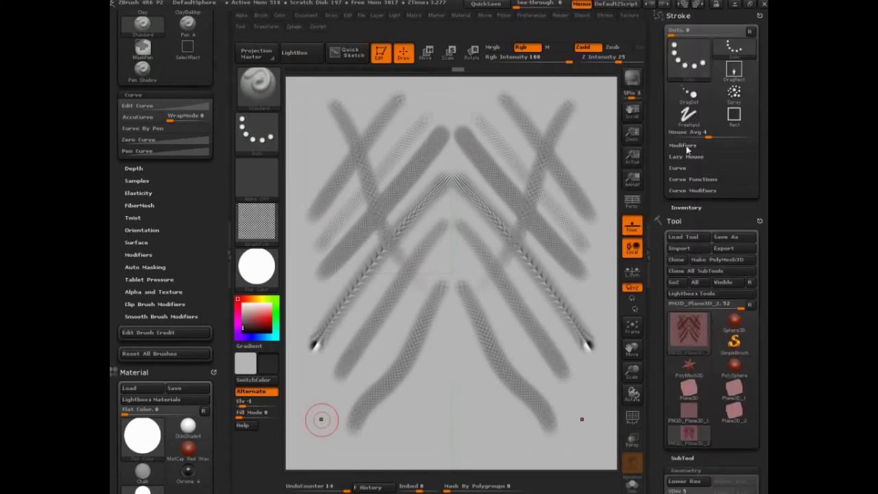
{"action": "left_click", "coordinate": [683, 146]}
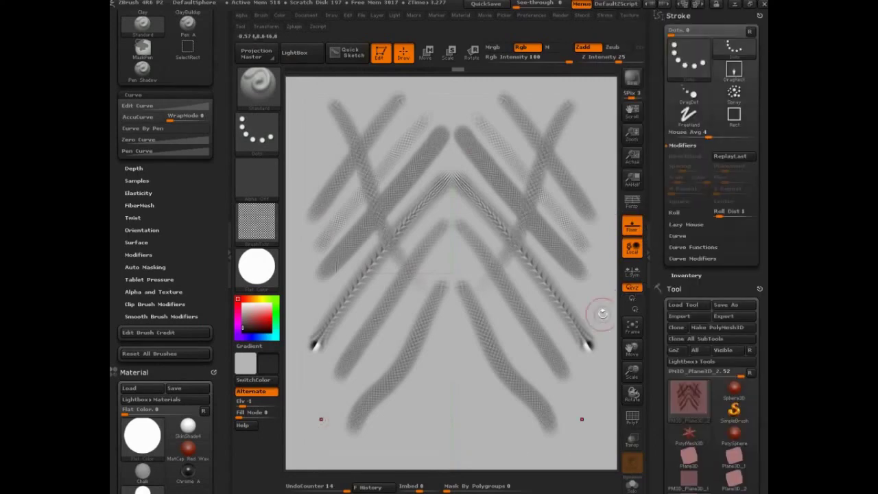
{"action": "left_click", "coordinate": [144, 78]}
{"action": "left_click", "coordinate": [142, 26]}
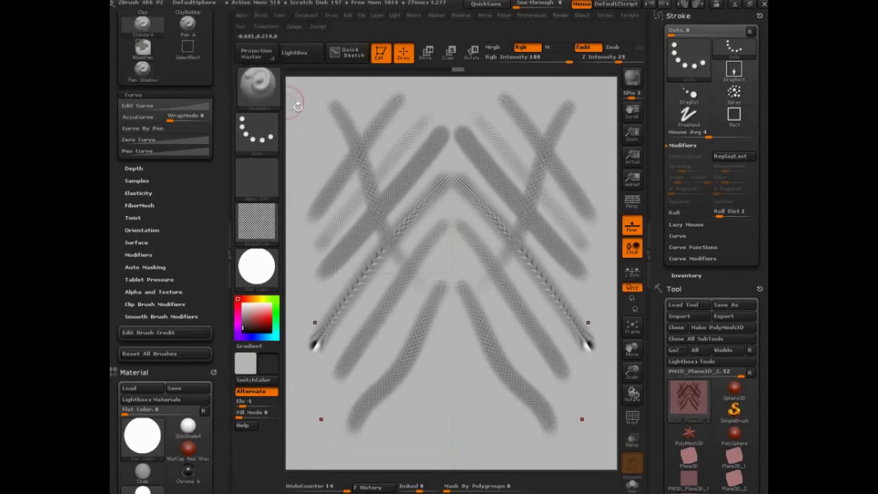
{"action": "left_click", "coordinate": [685, 224]}
{"action": "left_click", "coordinate": [141, 71]}
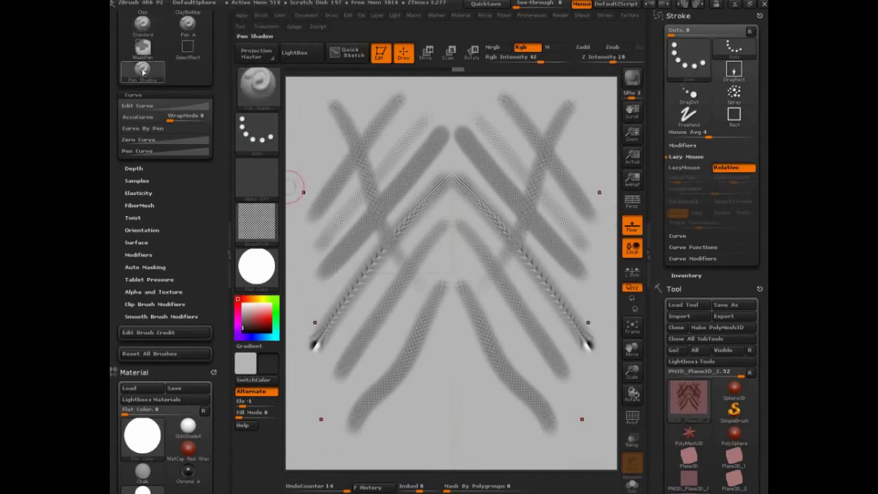
{"action": "left_click", "coordinate": [145, 32]}
{"action": "left_click", "coordinate": [149, 75]}
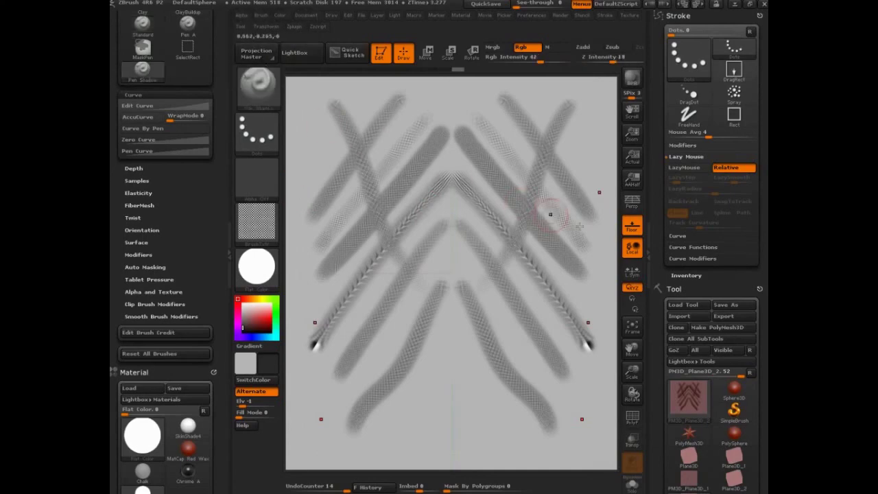
{"action": "left_click", "coordinate": [696, 259]}
{"action": "left_click", "coordinate": [692, 187]}
{"action": "left_click", "coordinate": [684, 146]}
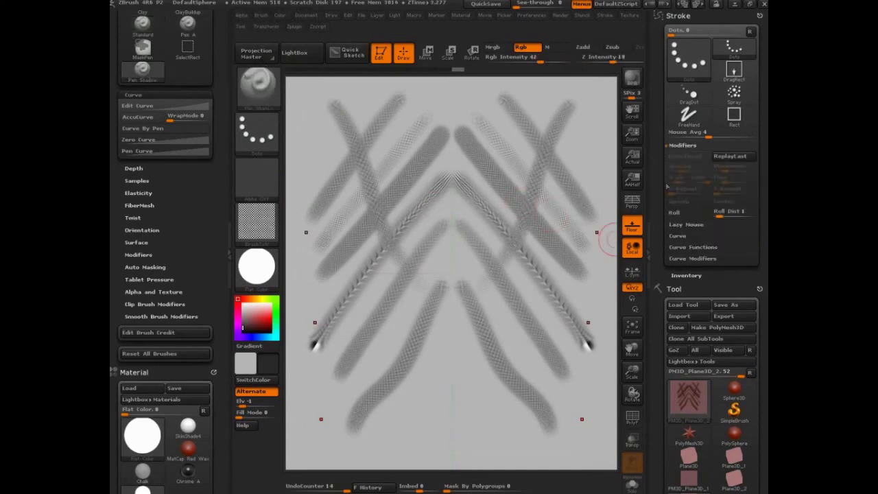